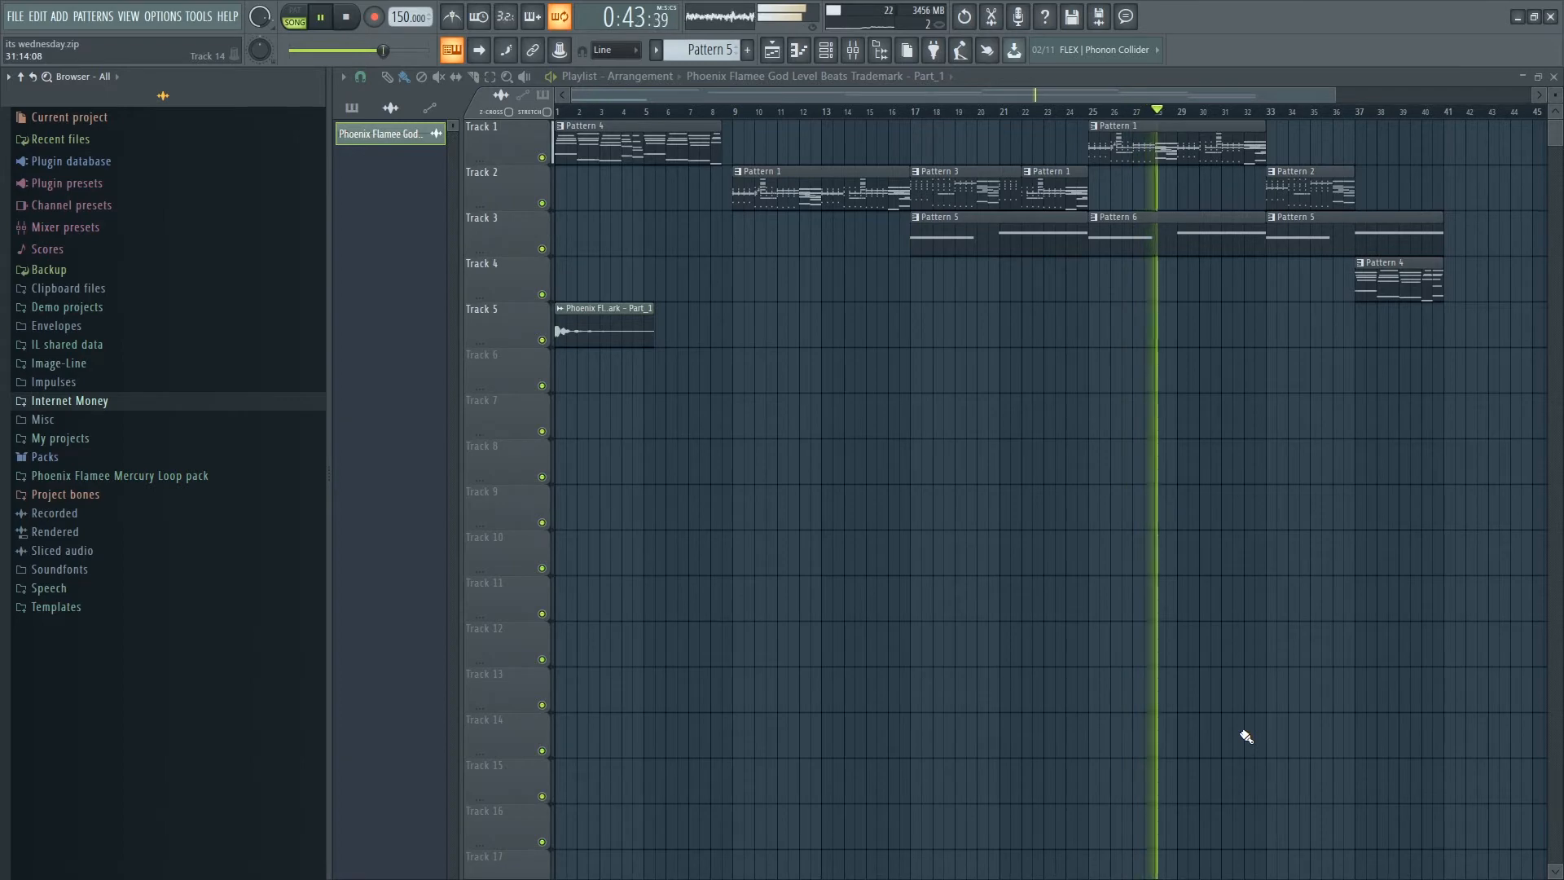
# Stop the song, open Pattern 4's Chords notes, and solo the Chords channel in the channel rack
pyautogui.press('space')
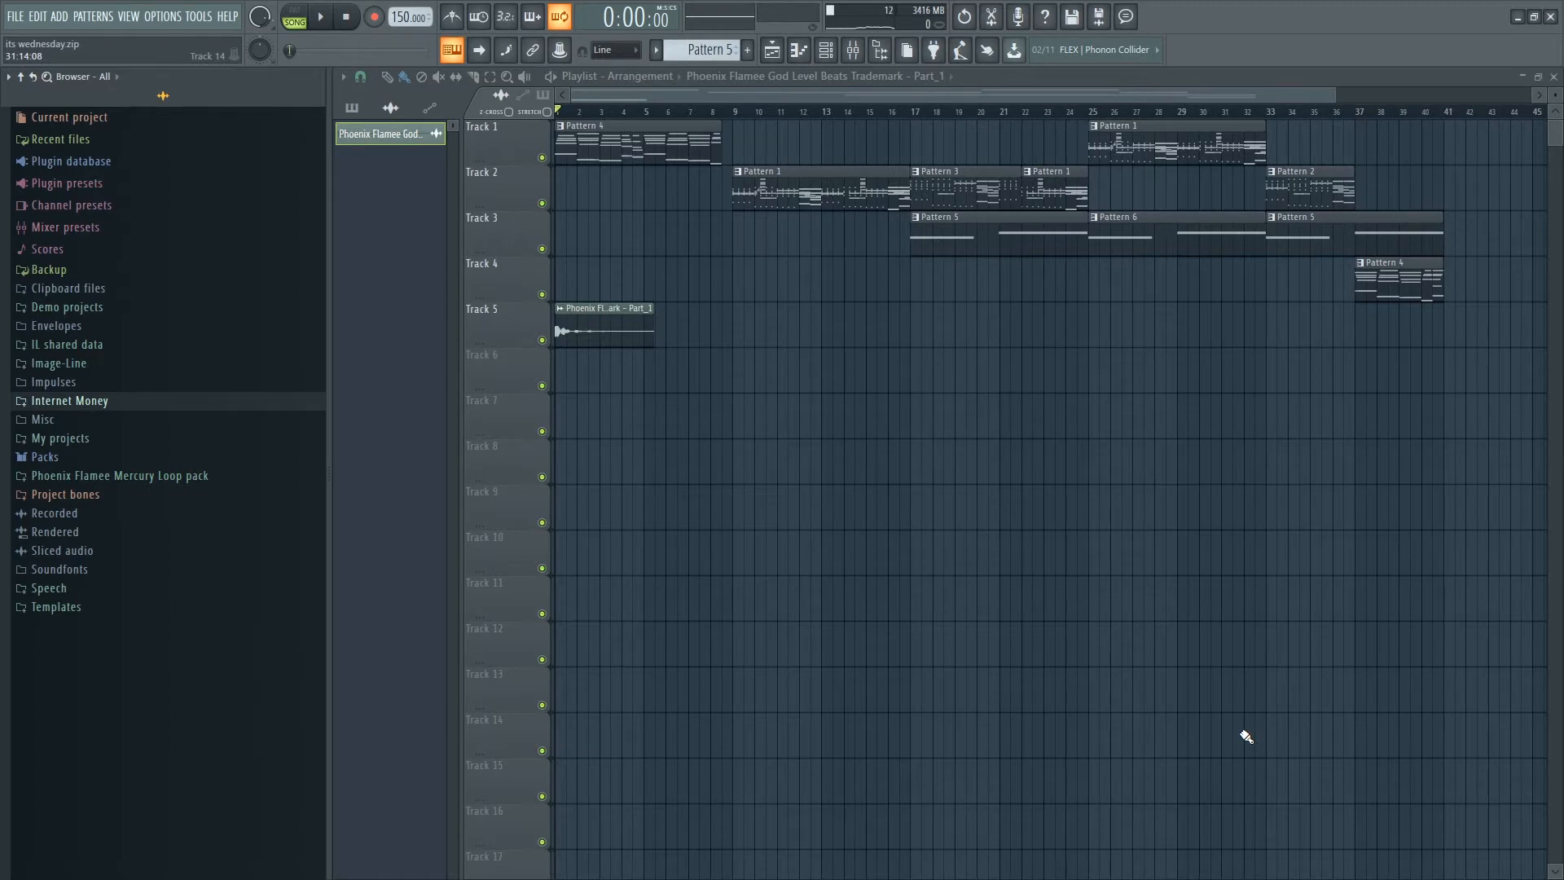
pyautogui.doubleClick(659, 136)
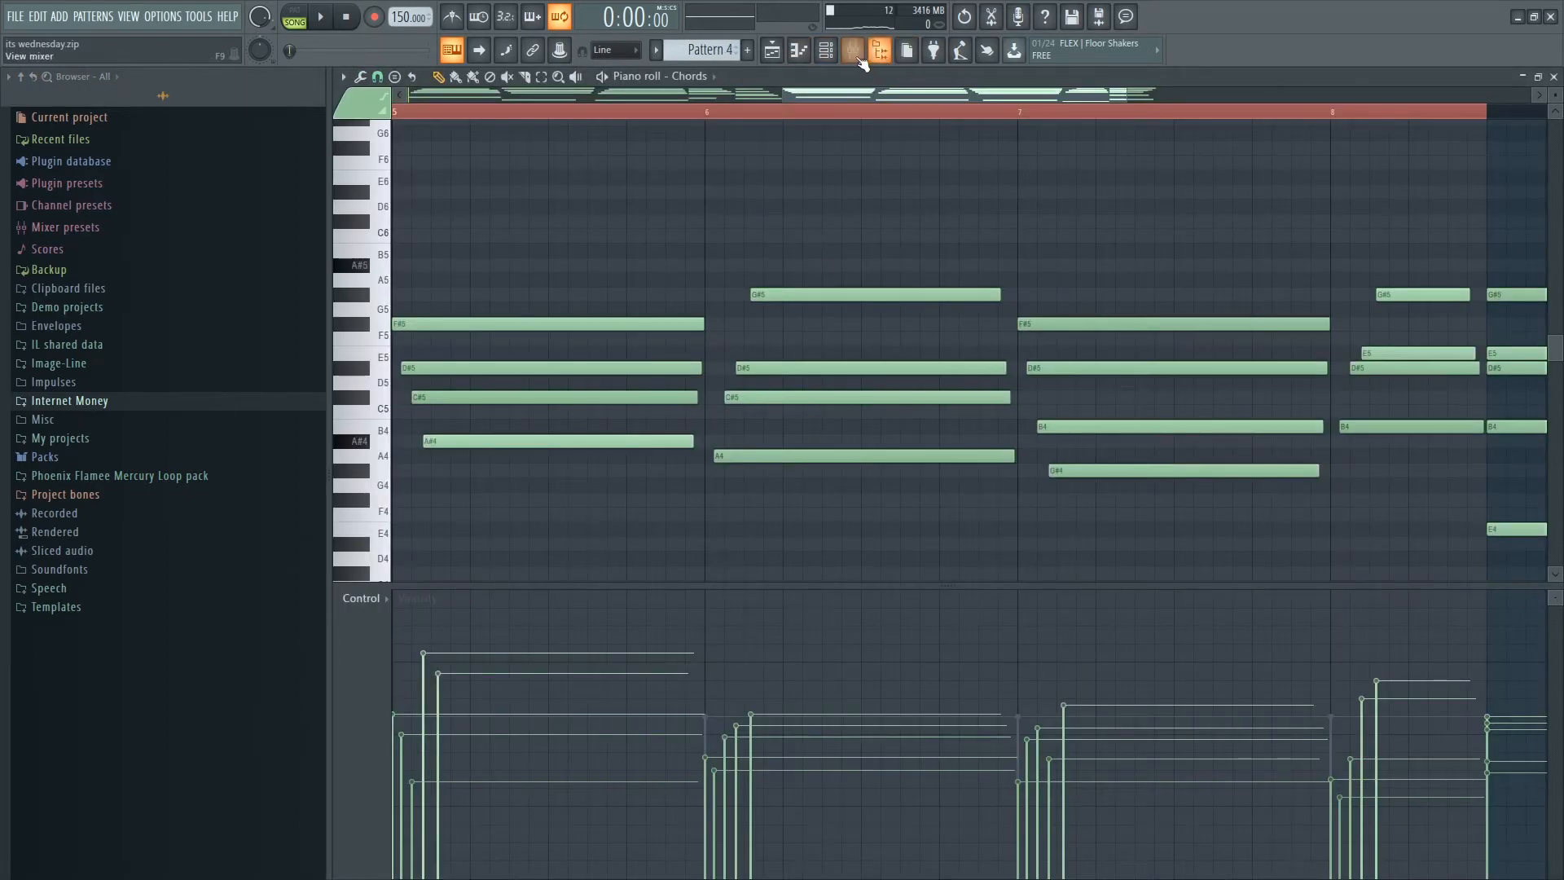
pyautogui.click(831, 51)
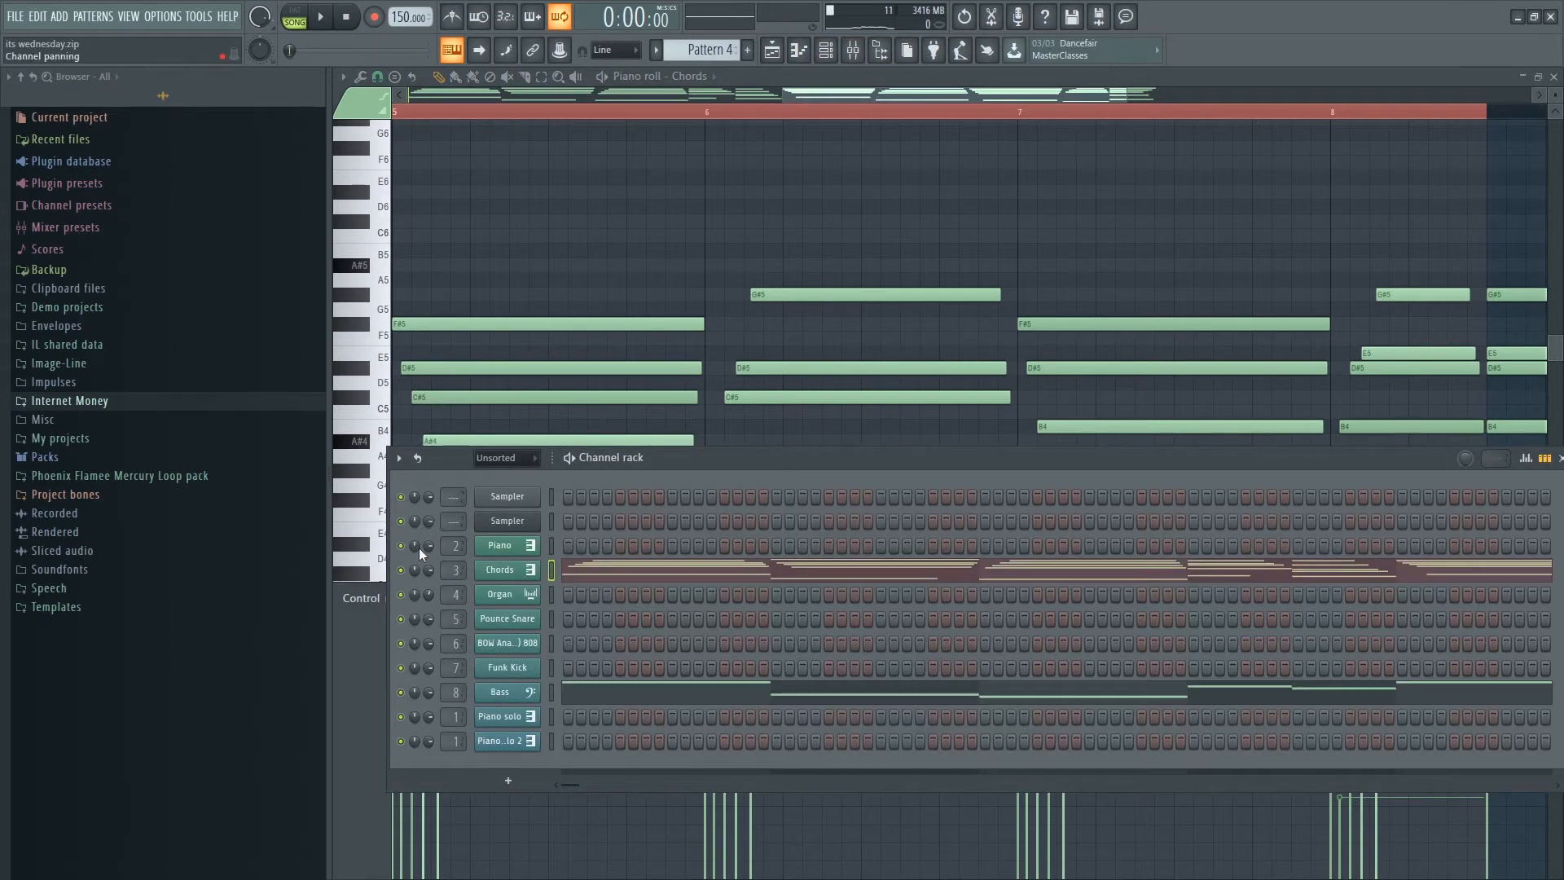
pyautogui.rightClick(403, 568)
pyautogui.click(422, 572)
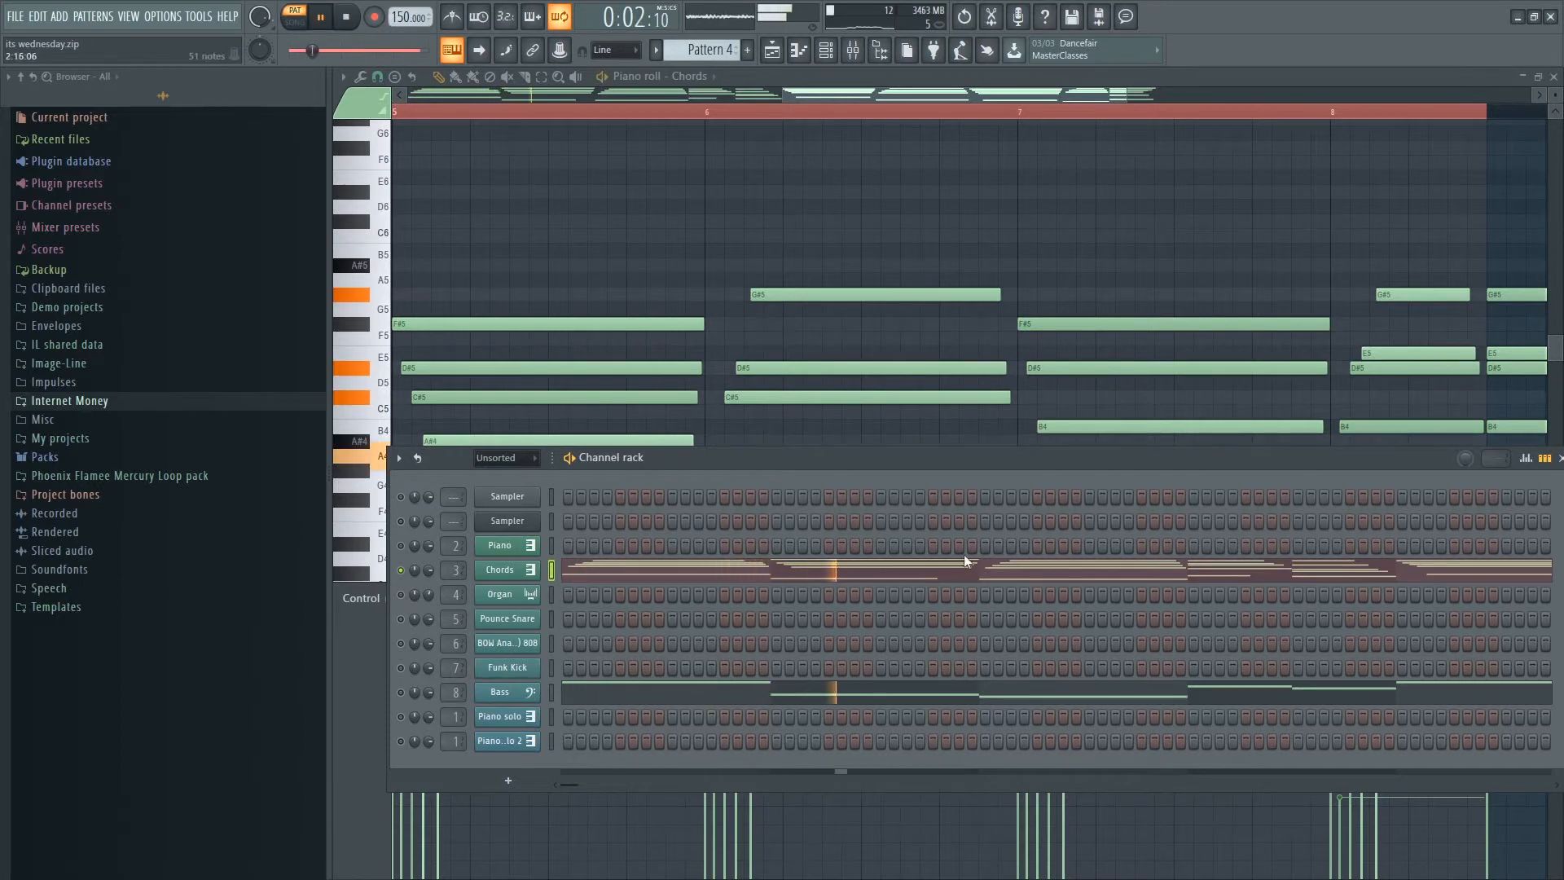
# Play Pattern 4's soloed Chords part with all its bars in view in the piano roll
pyautogui.press('F5')
pyautogui.press('F7')
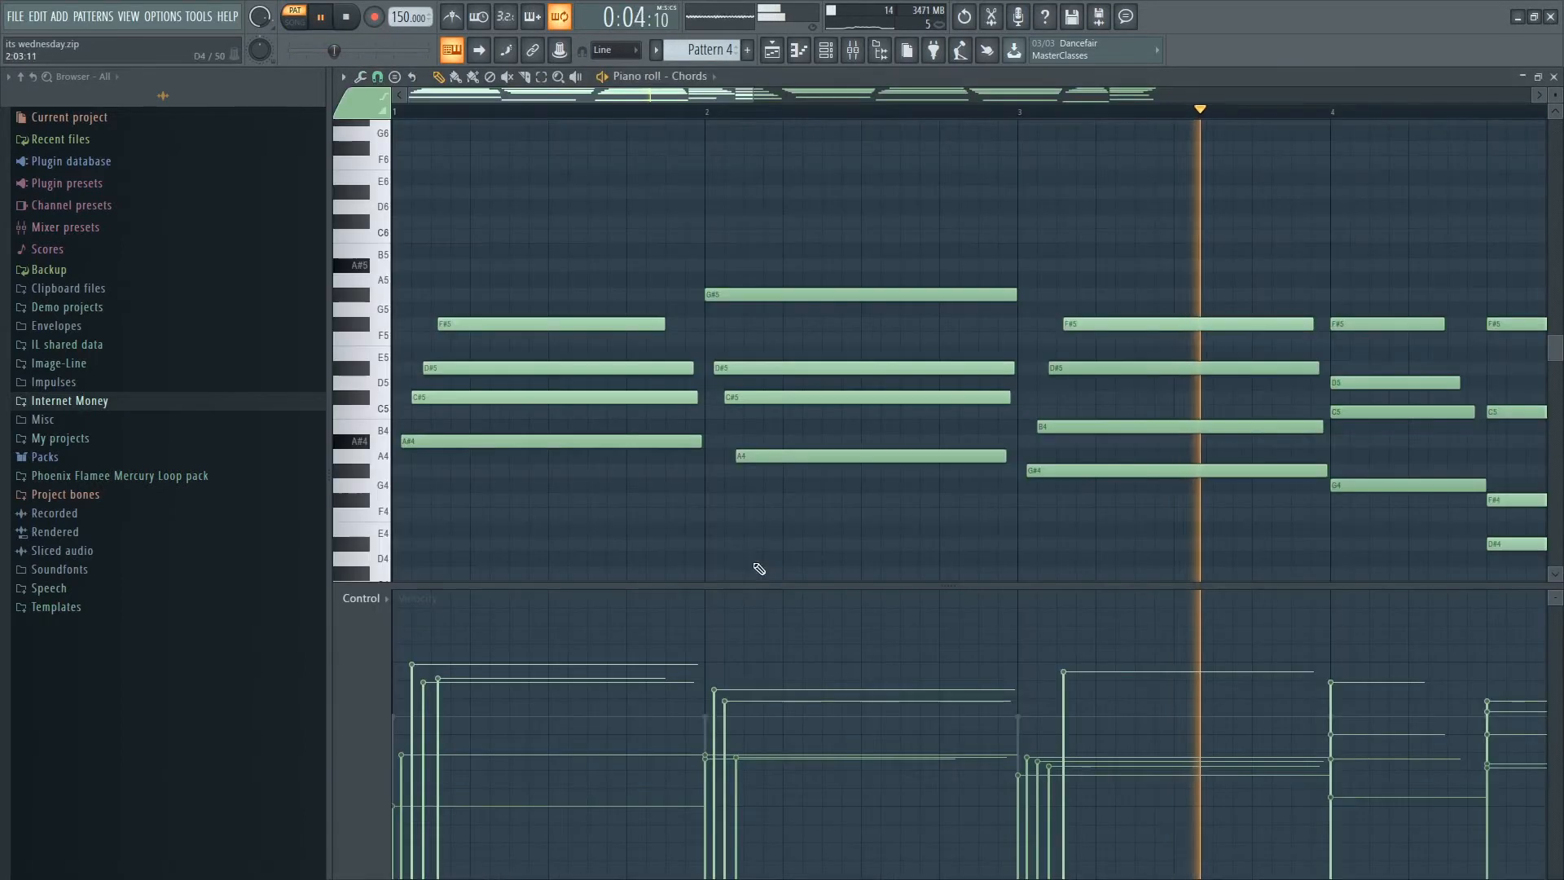
pyautogui.moveTo(754, 96); pyautogui.dragTo(1531, 96)
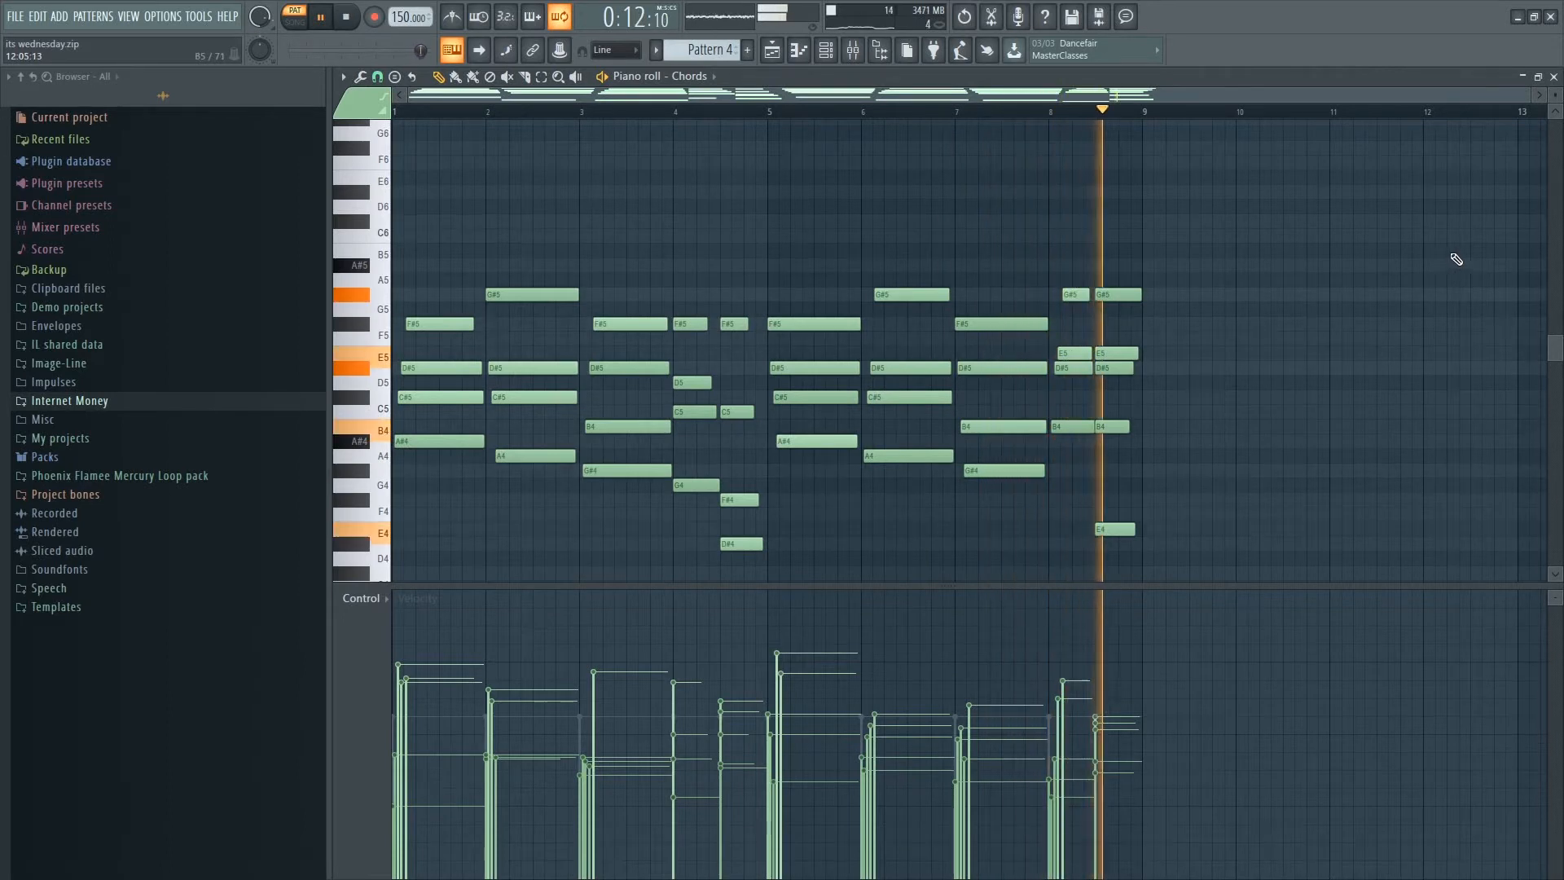
pyautogui.press('space')
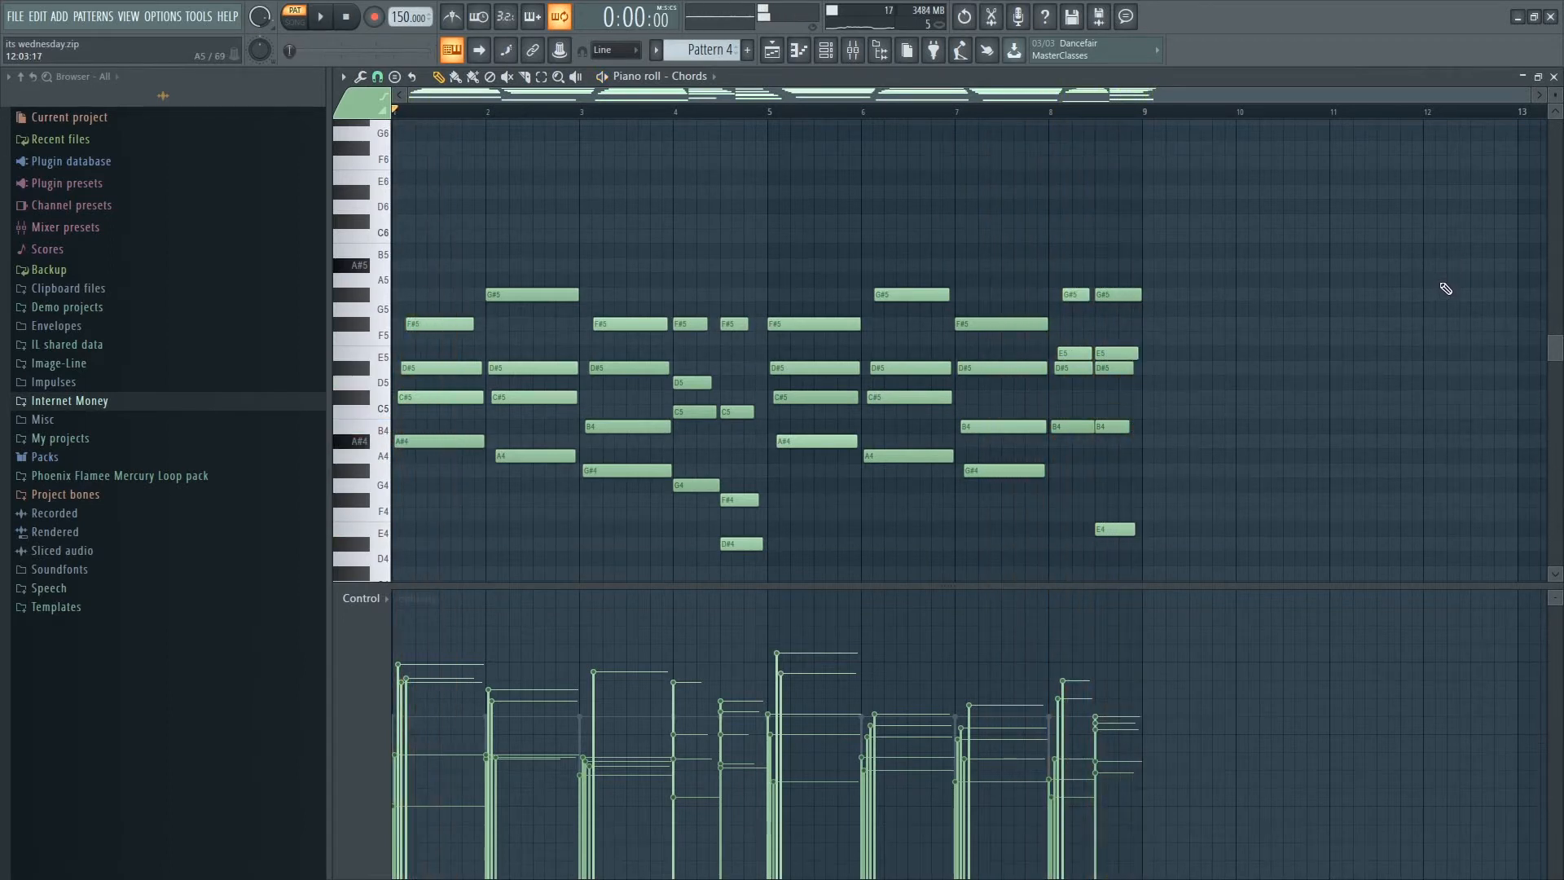
# Examine the Strum tool's settings for the chord notes and close it without applying
pyautogui.click(346, 78)
pyautogui.moveTo(393, 126)
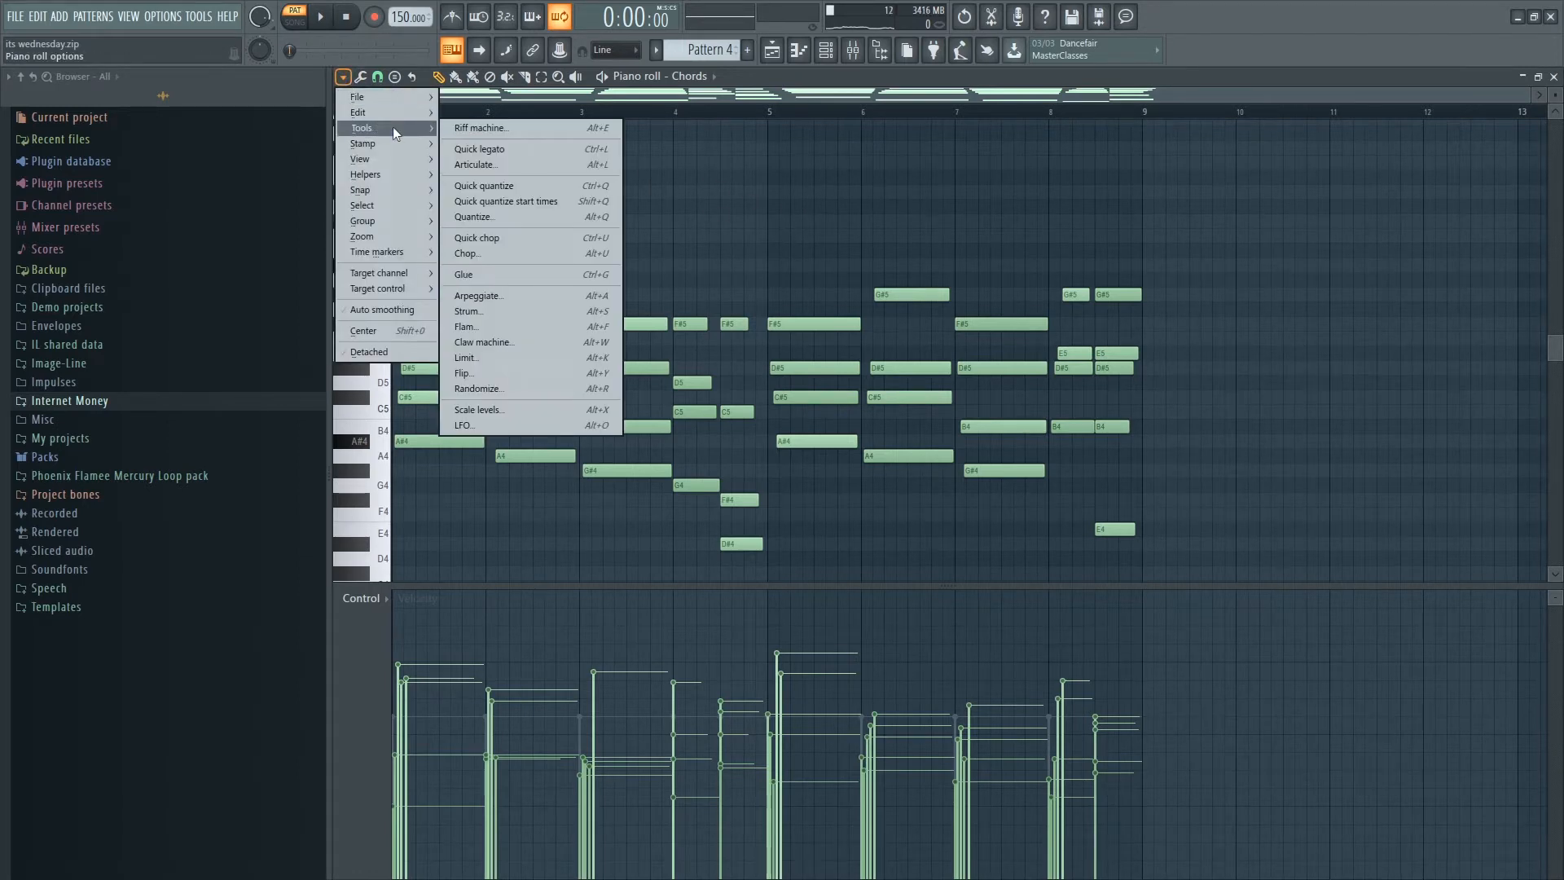
pyautogui.click(566, 313)
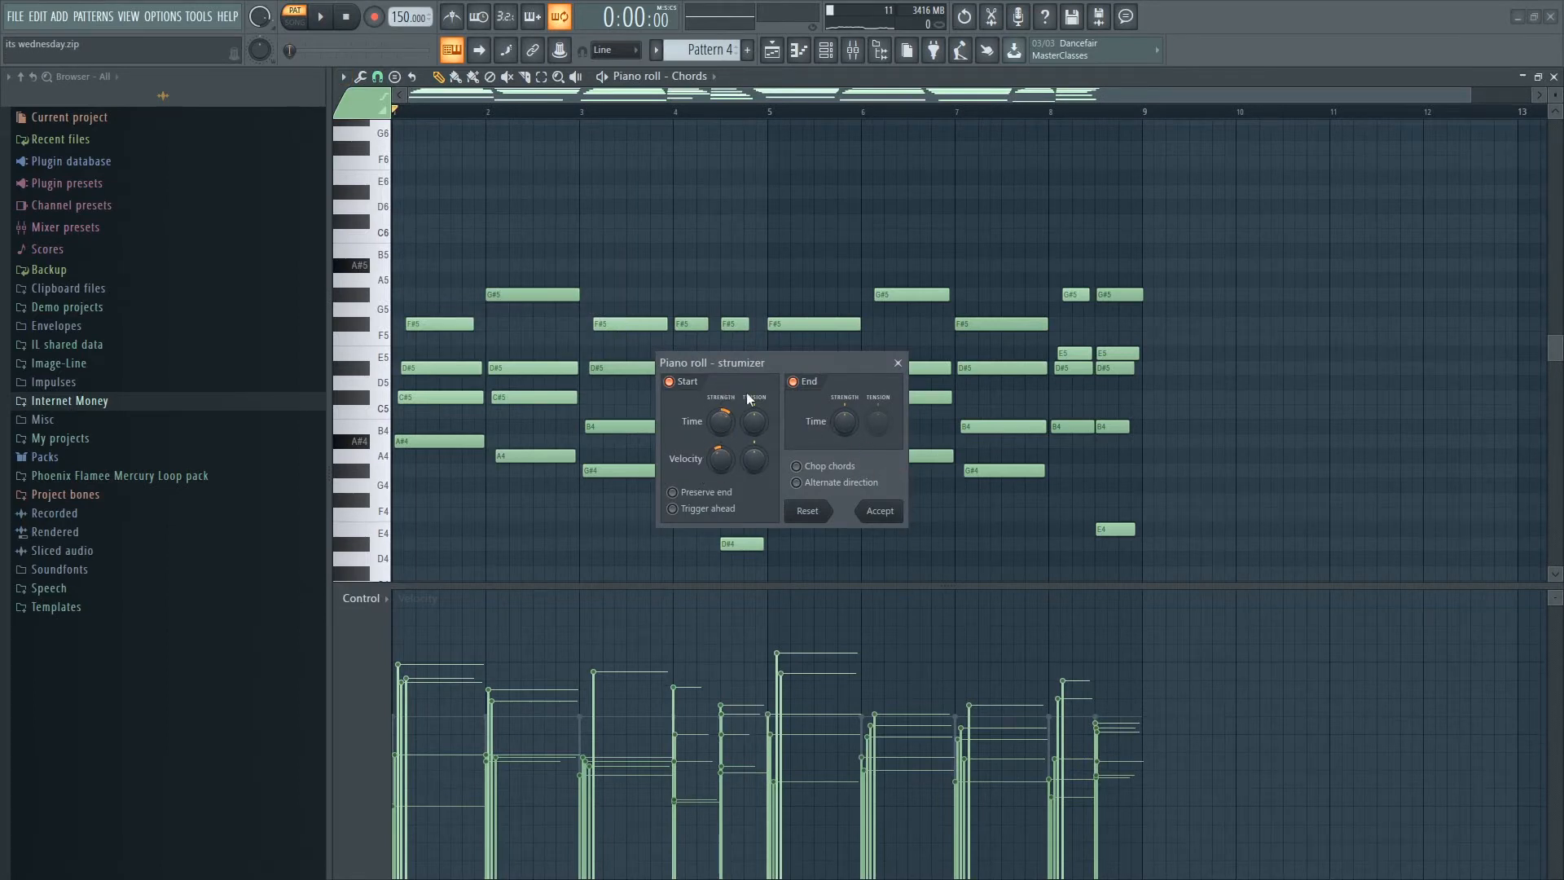
pyautogui.click(898, 363)
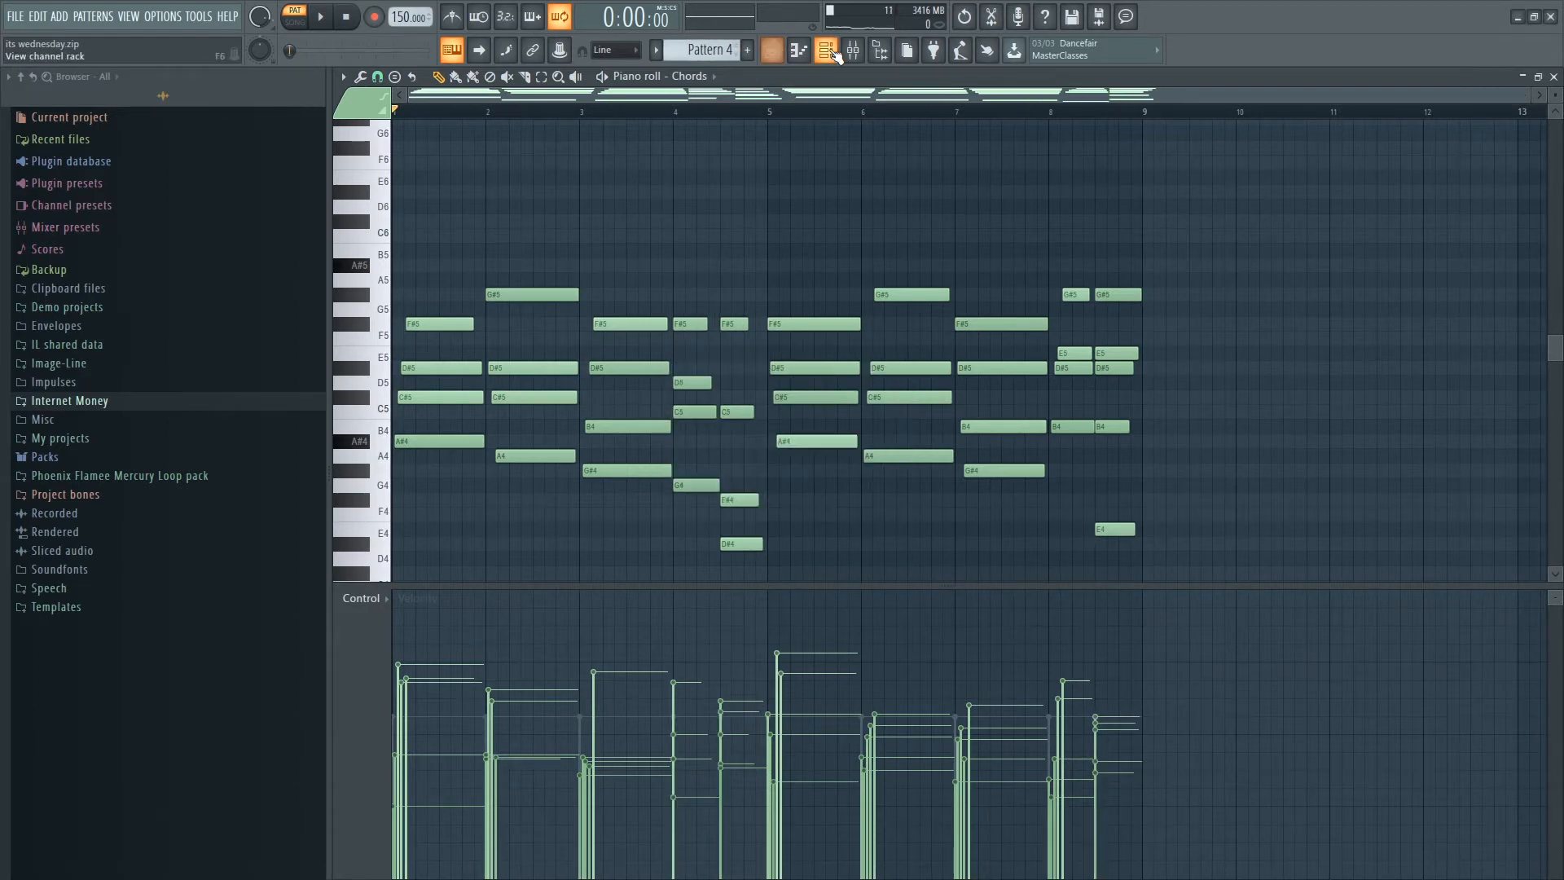
# Open the Bass channel's notes in Pattern 4 and play them together with the chords
pyautogui.click(835, 51)
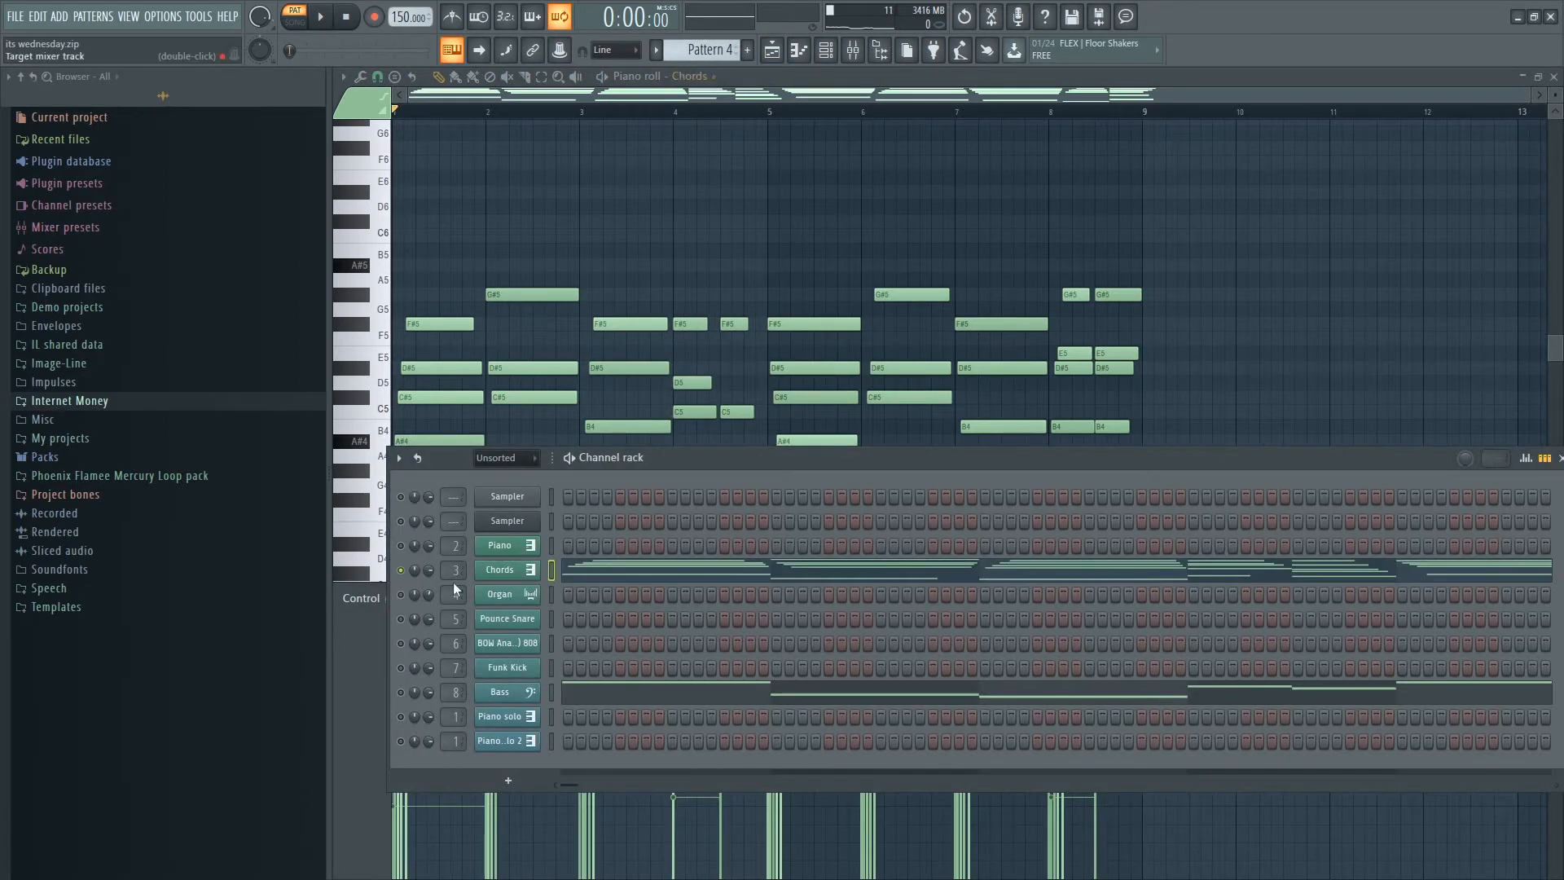
pyautogui.click(591, 697)
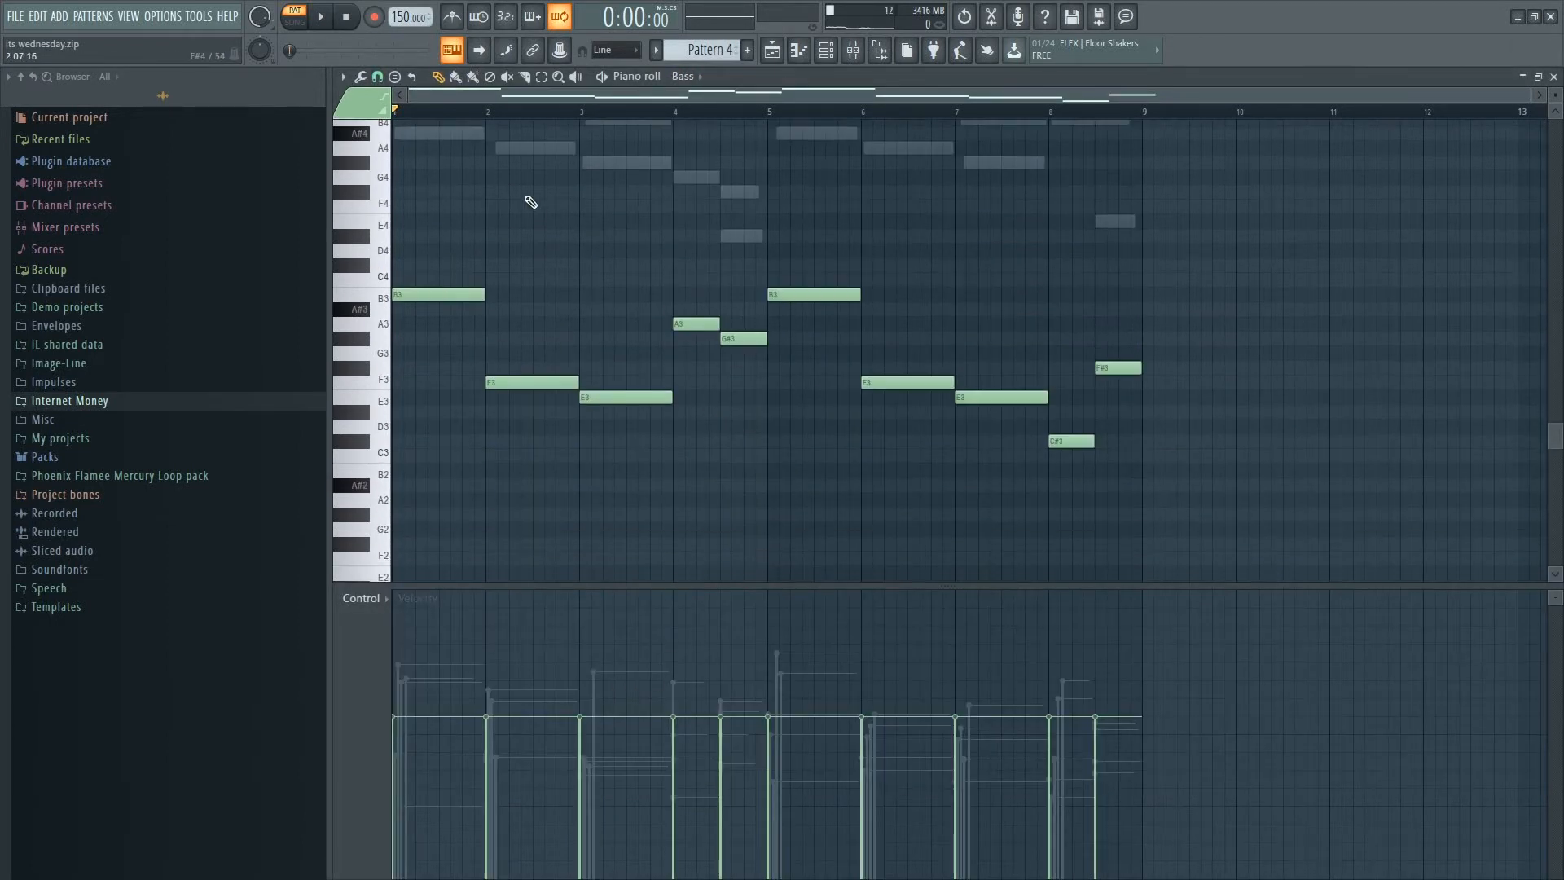
pyautogui.press('space')
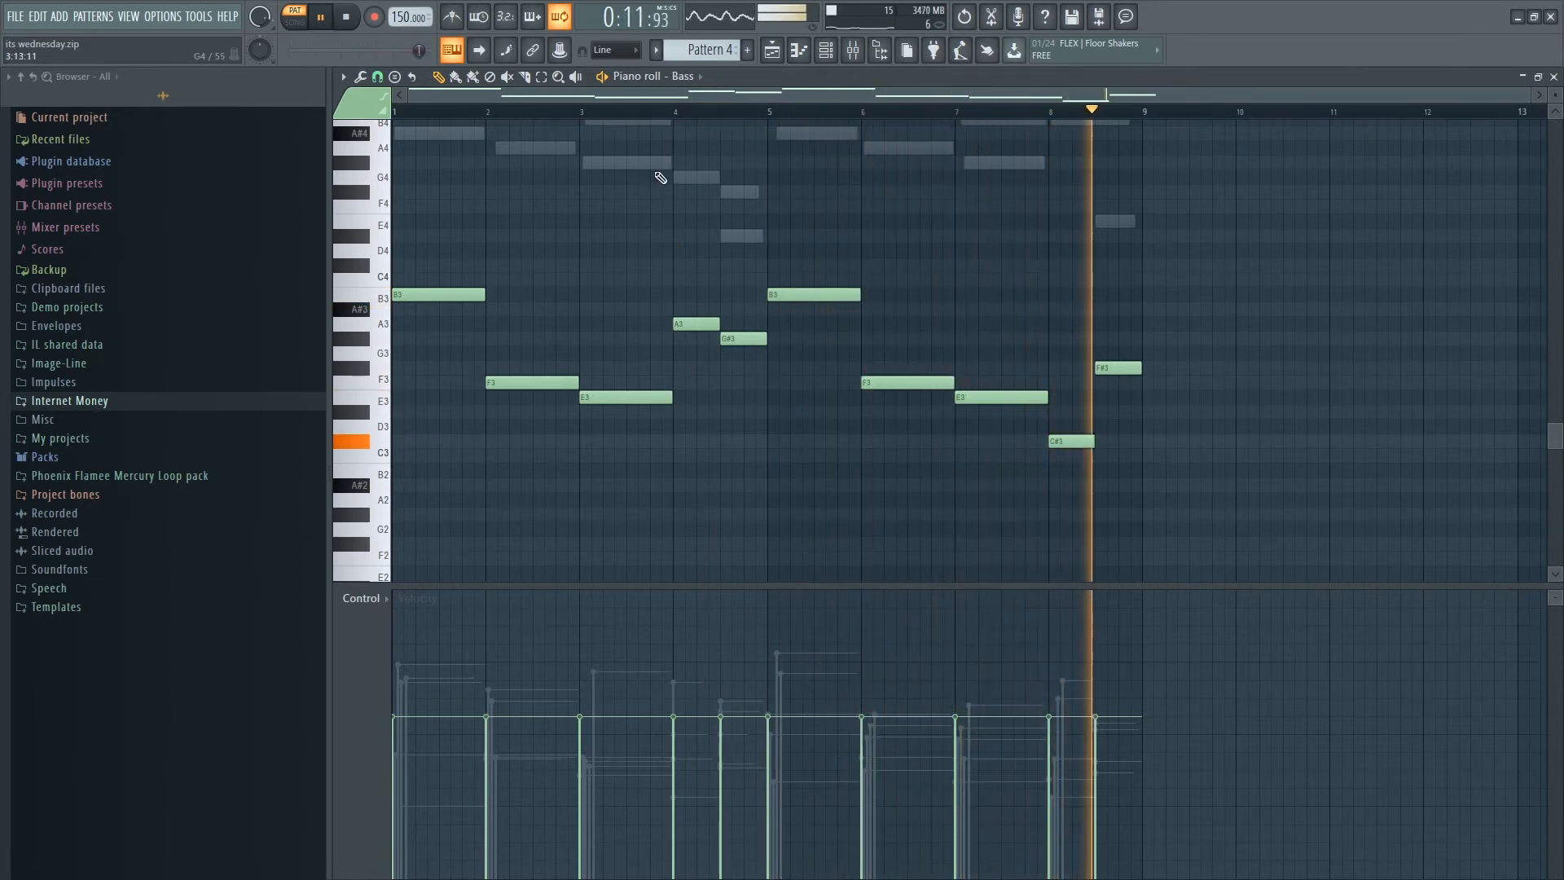
pyautogui.press('space')
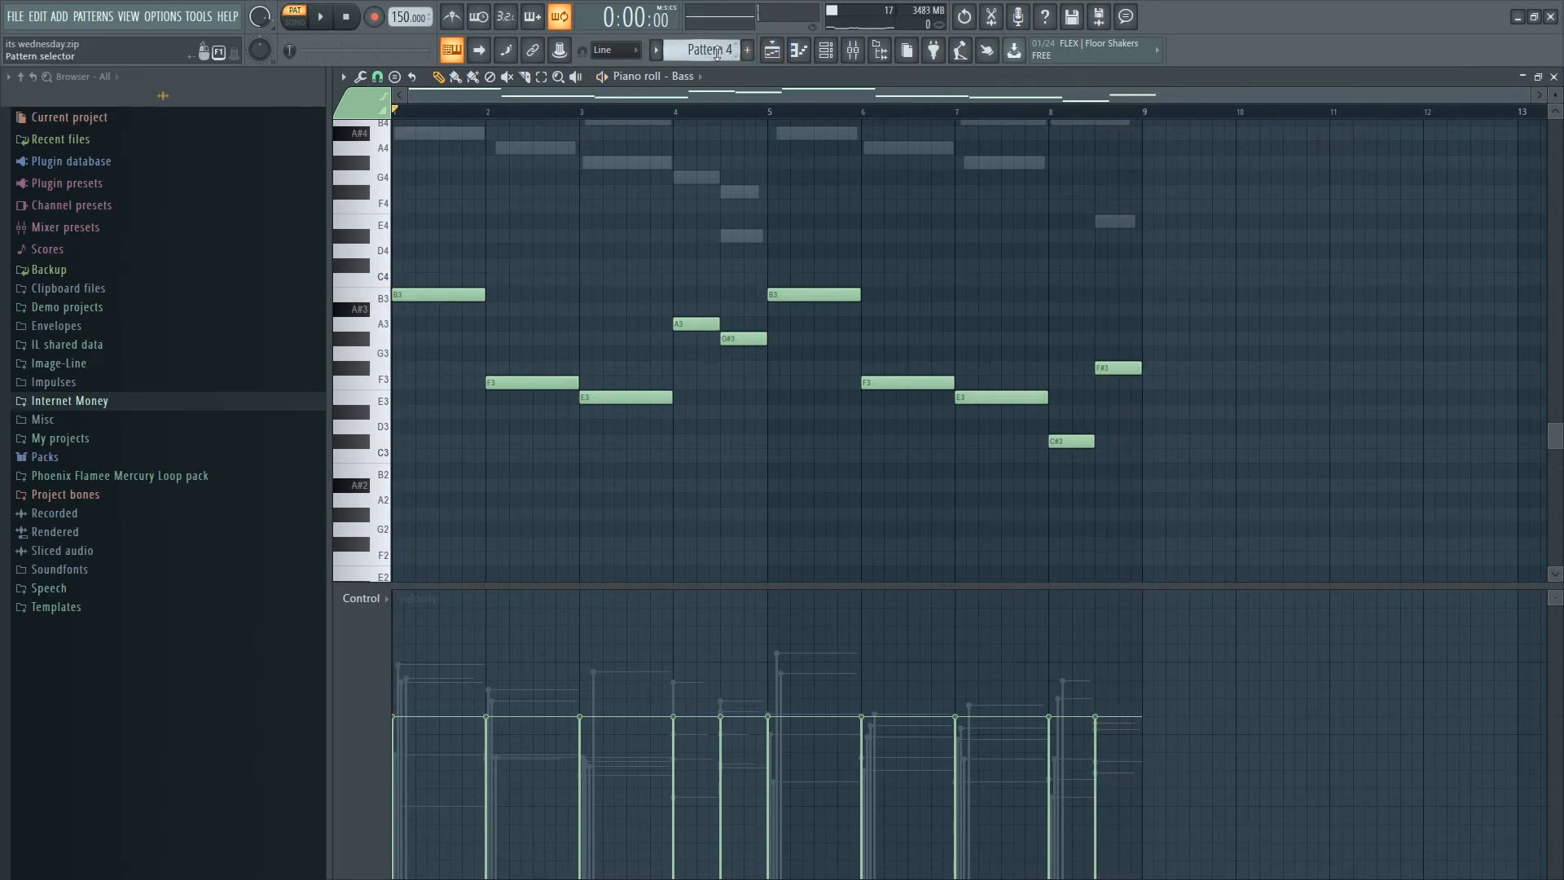
# Switch to Pattern 1, solo the Piano channel, and open its notes in the piano roll
pyautogui.scroll(3, 717, 53)
pyautogui.click(822, 54)
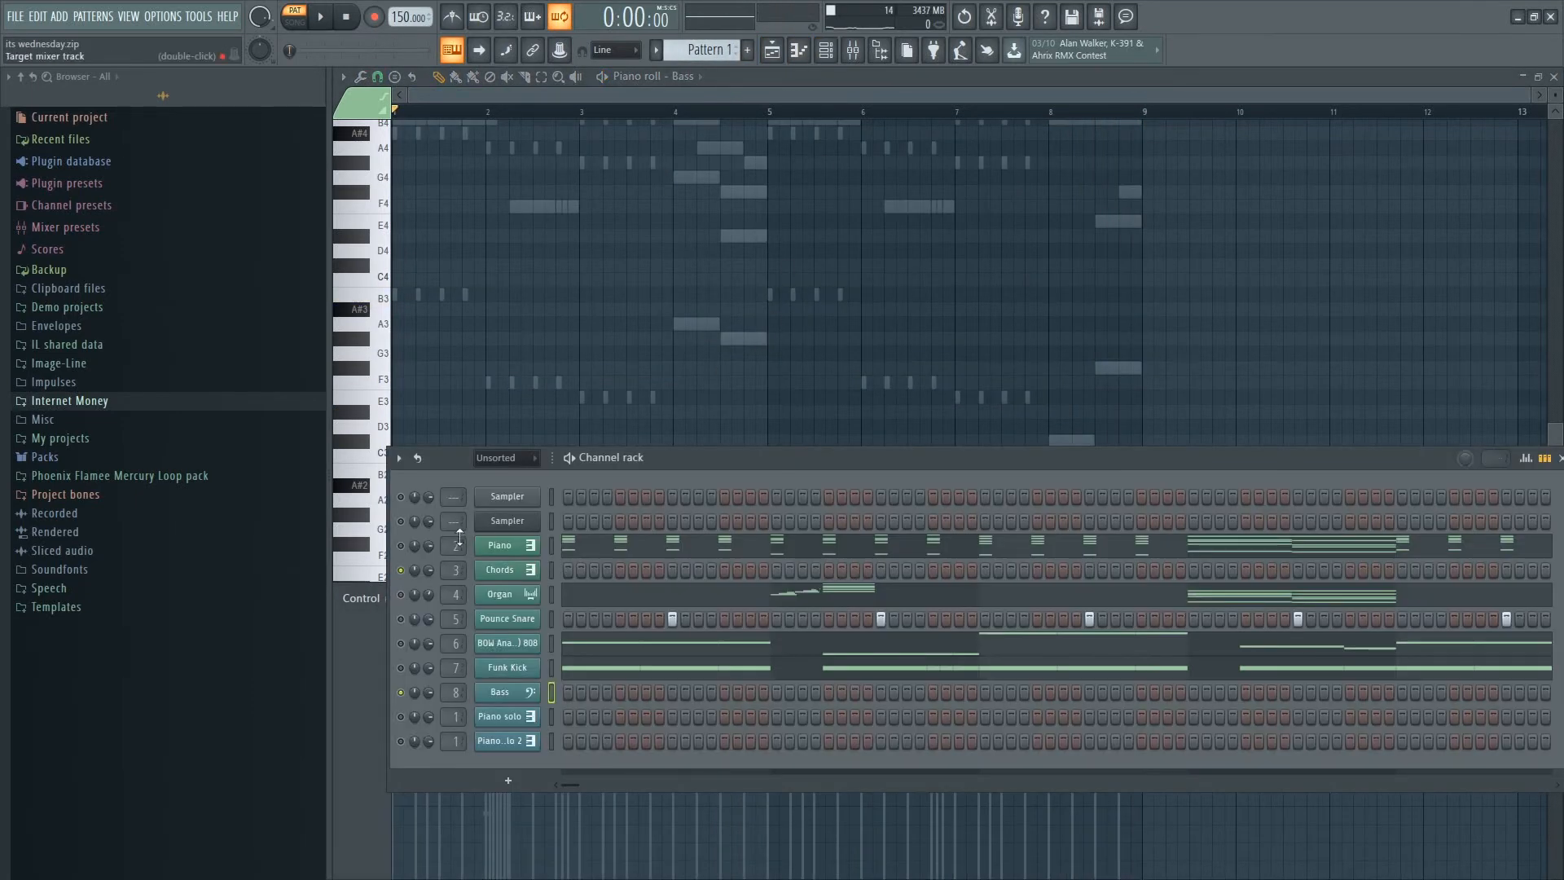
pyautogui.rightClick(400, 545)
pyautogui.click(461, 560)
pyautogui.click(620, 550)
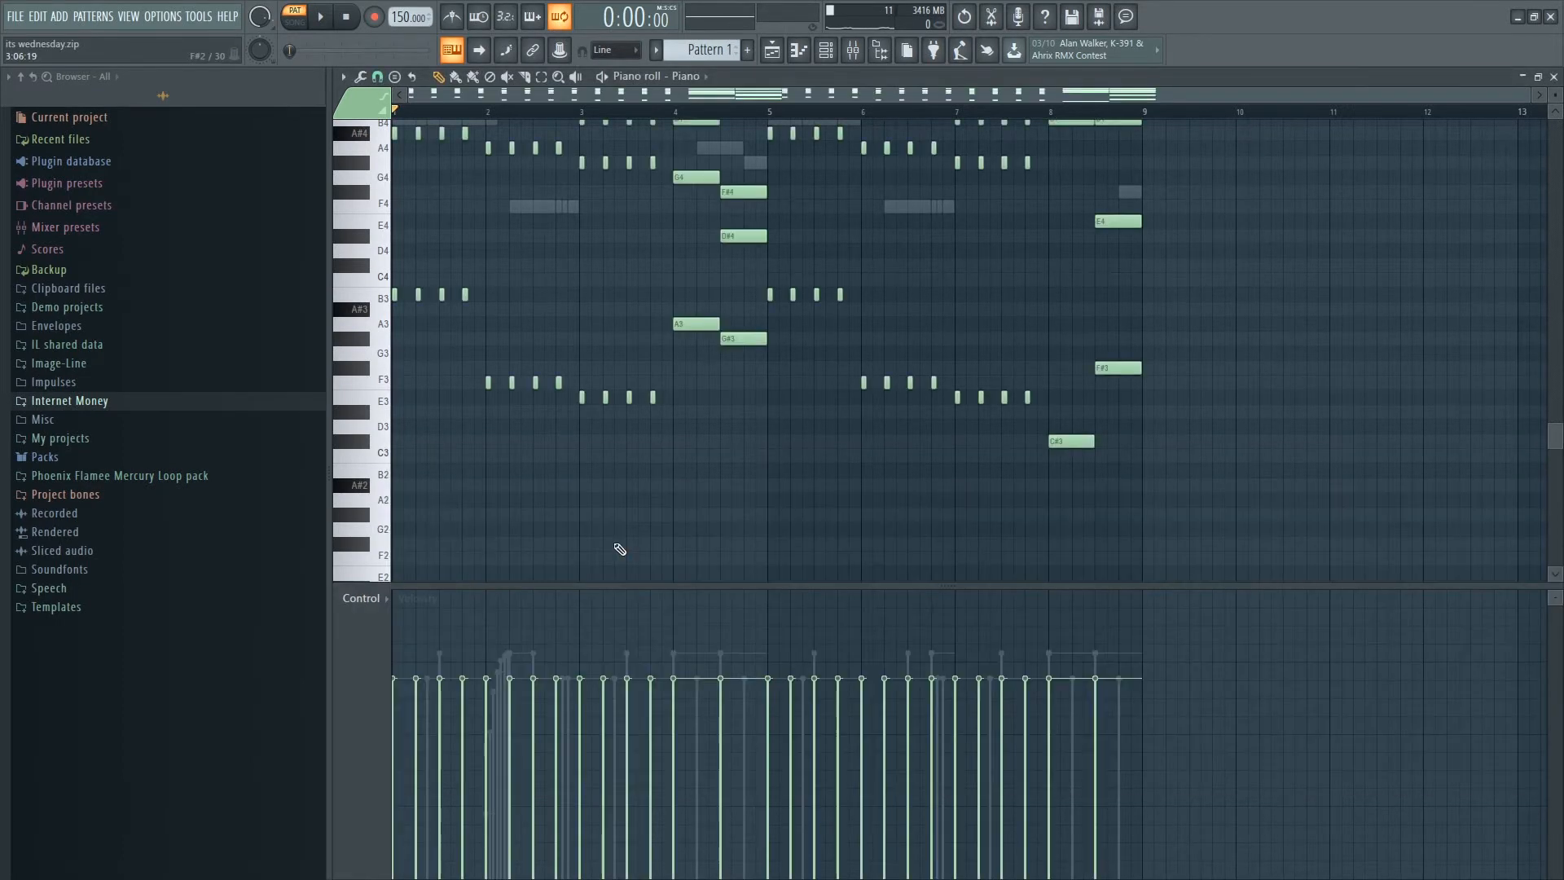
# Play Pattern 1's soloed Piano part while viewing its low and high notes
pyautogui.scroll(5, 684, 424)
pyautogui.scroll(-2, 884, 414)
pyautogui.press('space')
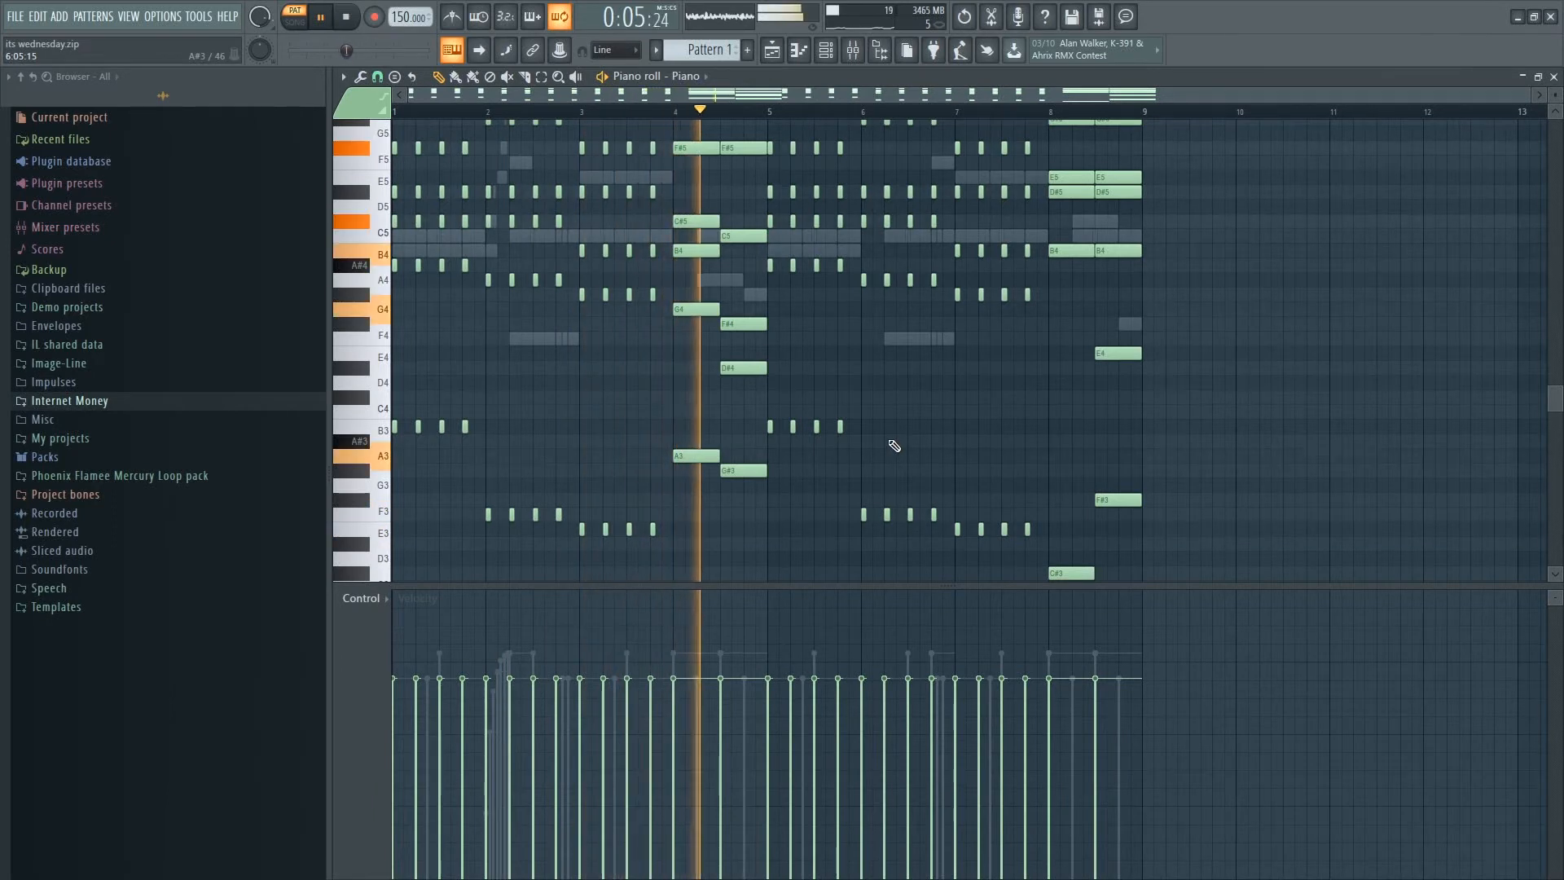
pyautogui.scroll(2, 1013, 489)
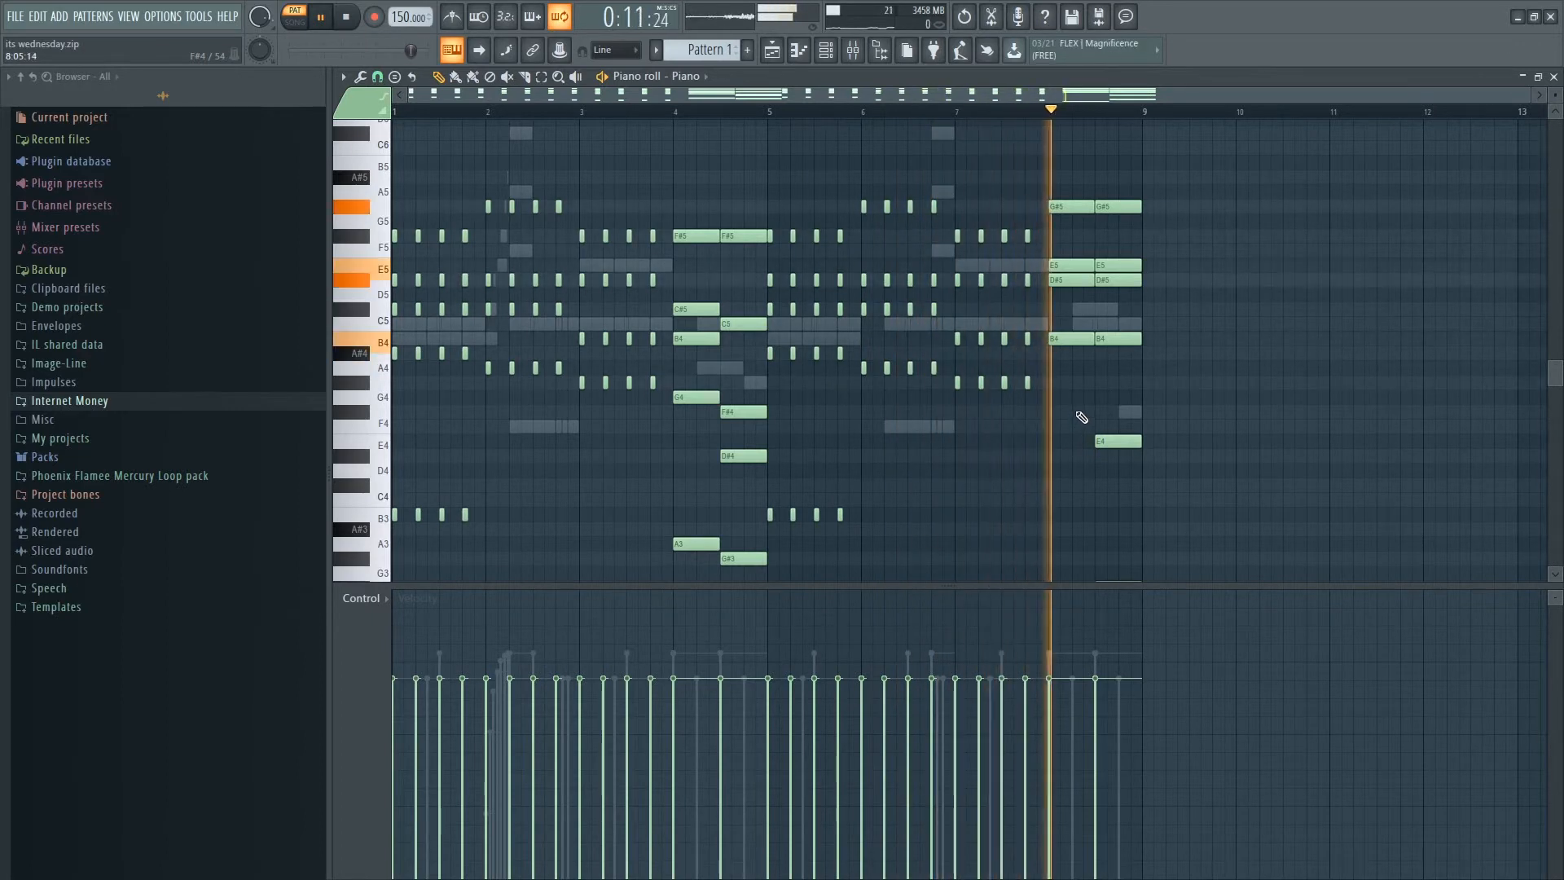
pyautogui.press('space')
# Examine the Organ channel's Kontakt instrument and play the organ together with the piano in Pattern 1
pyautogui.click(831, 56)
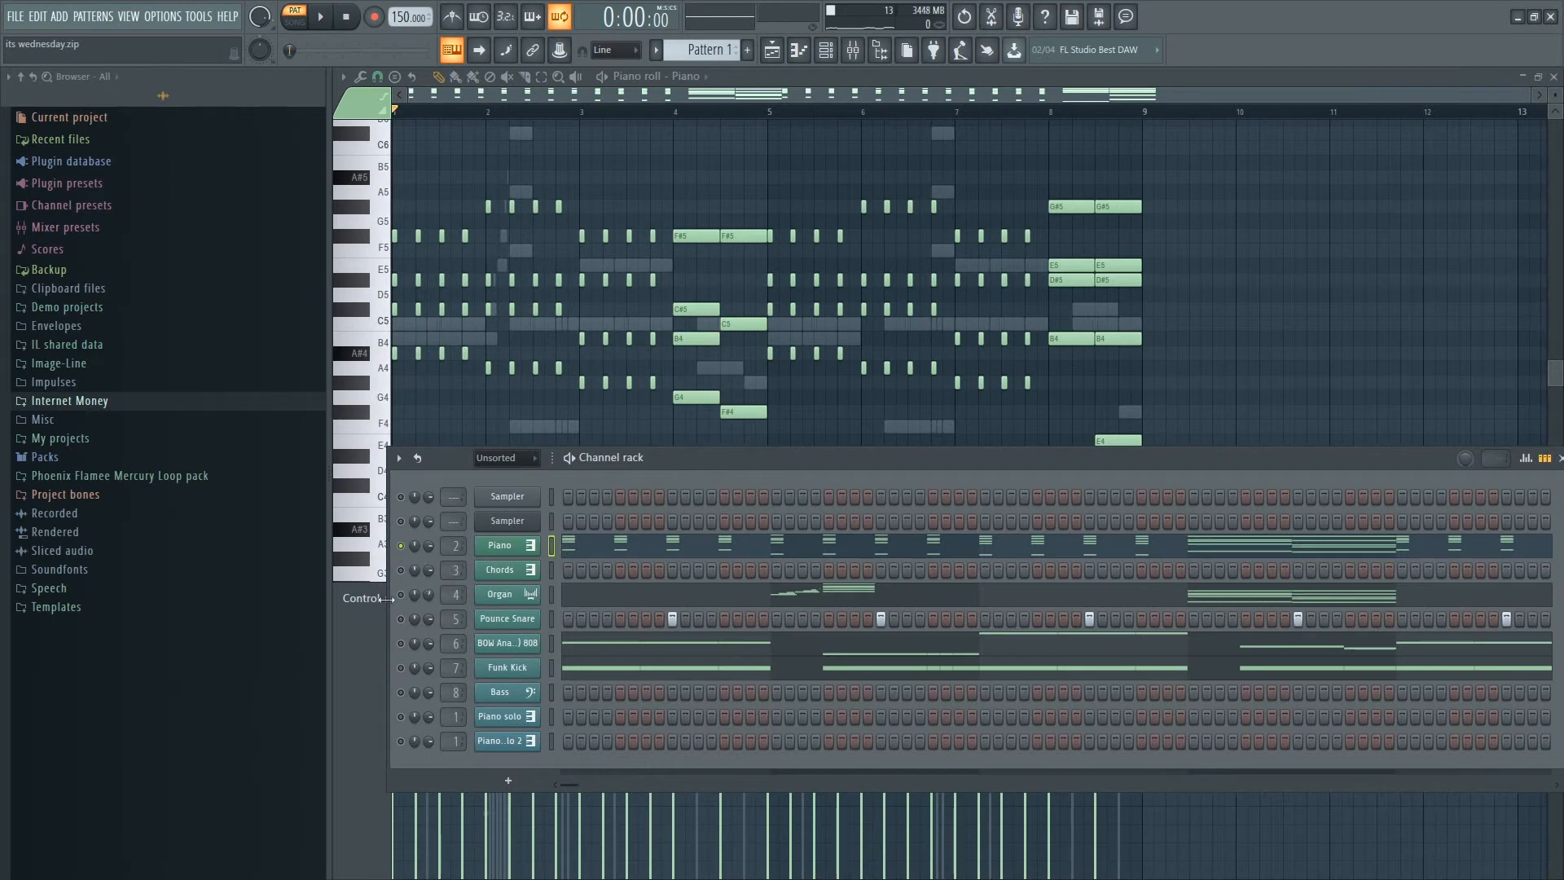
pyautogui.click(500, 596)
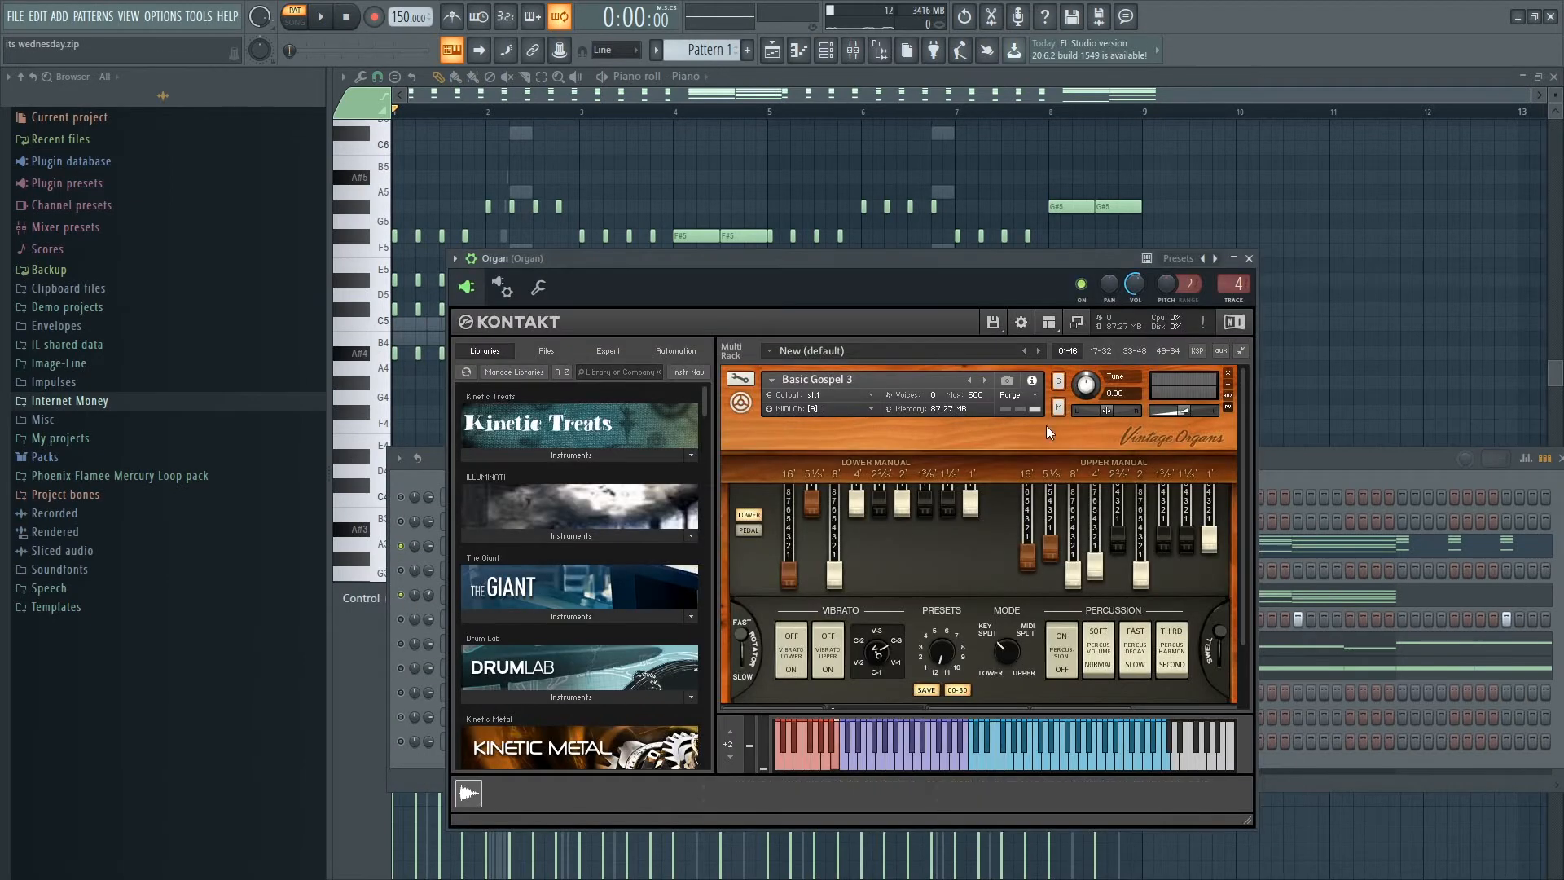
pyautogui.click(1332, 457)
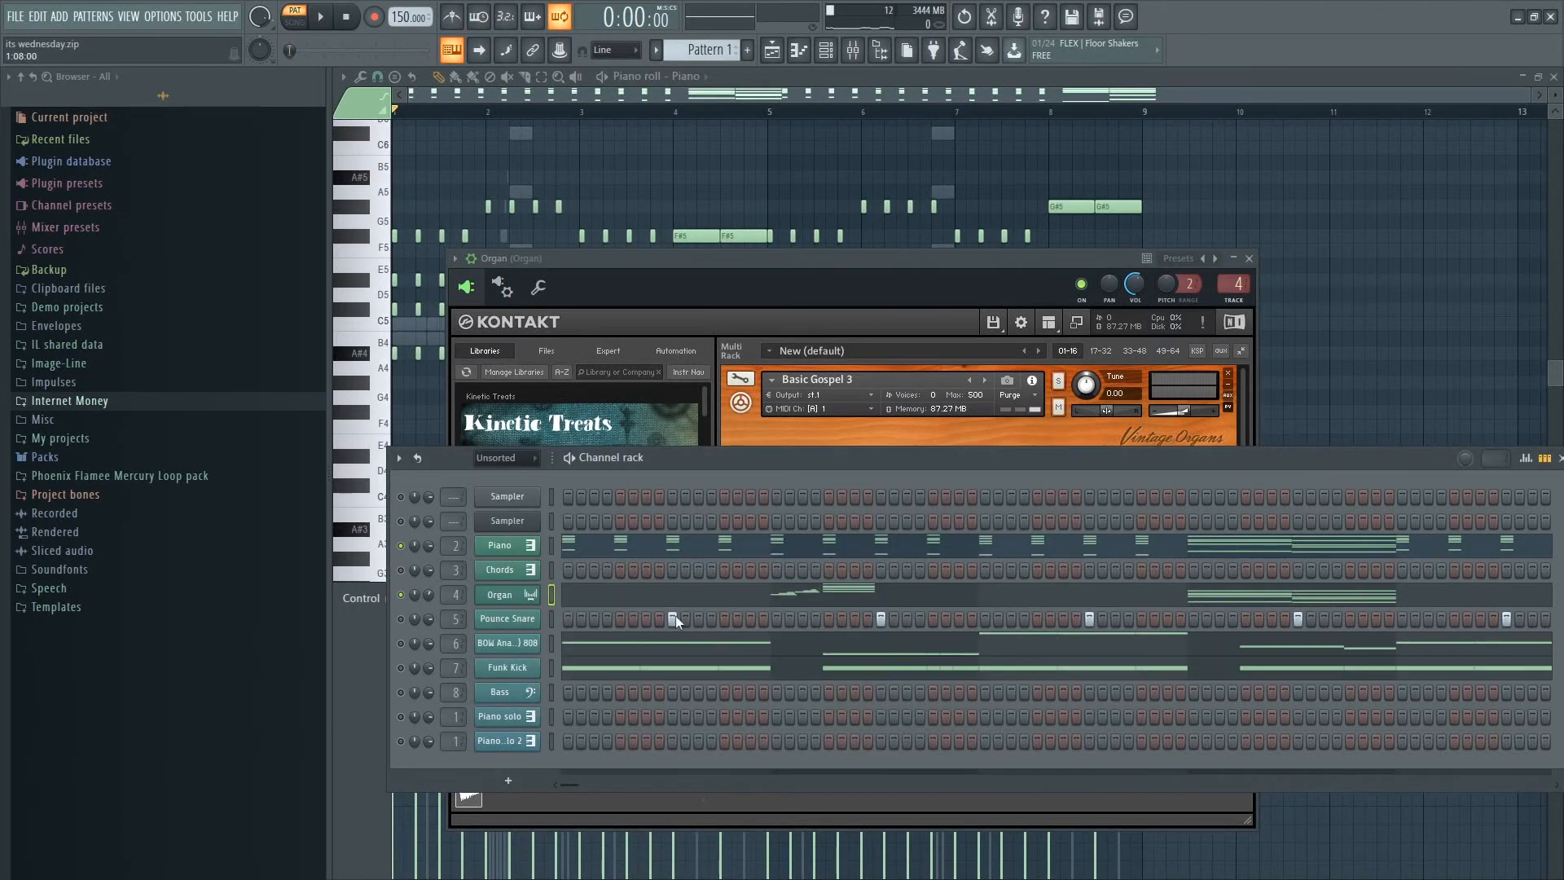
pyautogui.press('space')
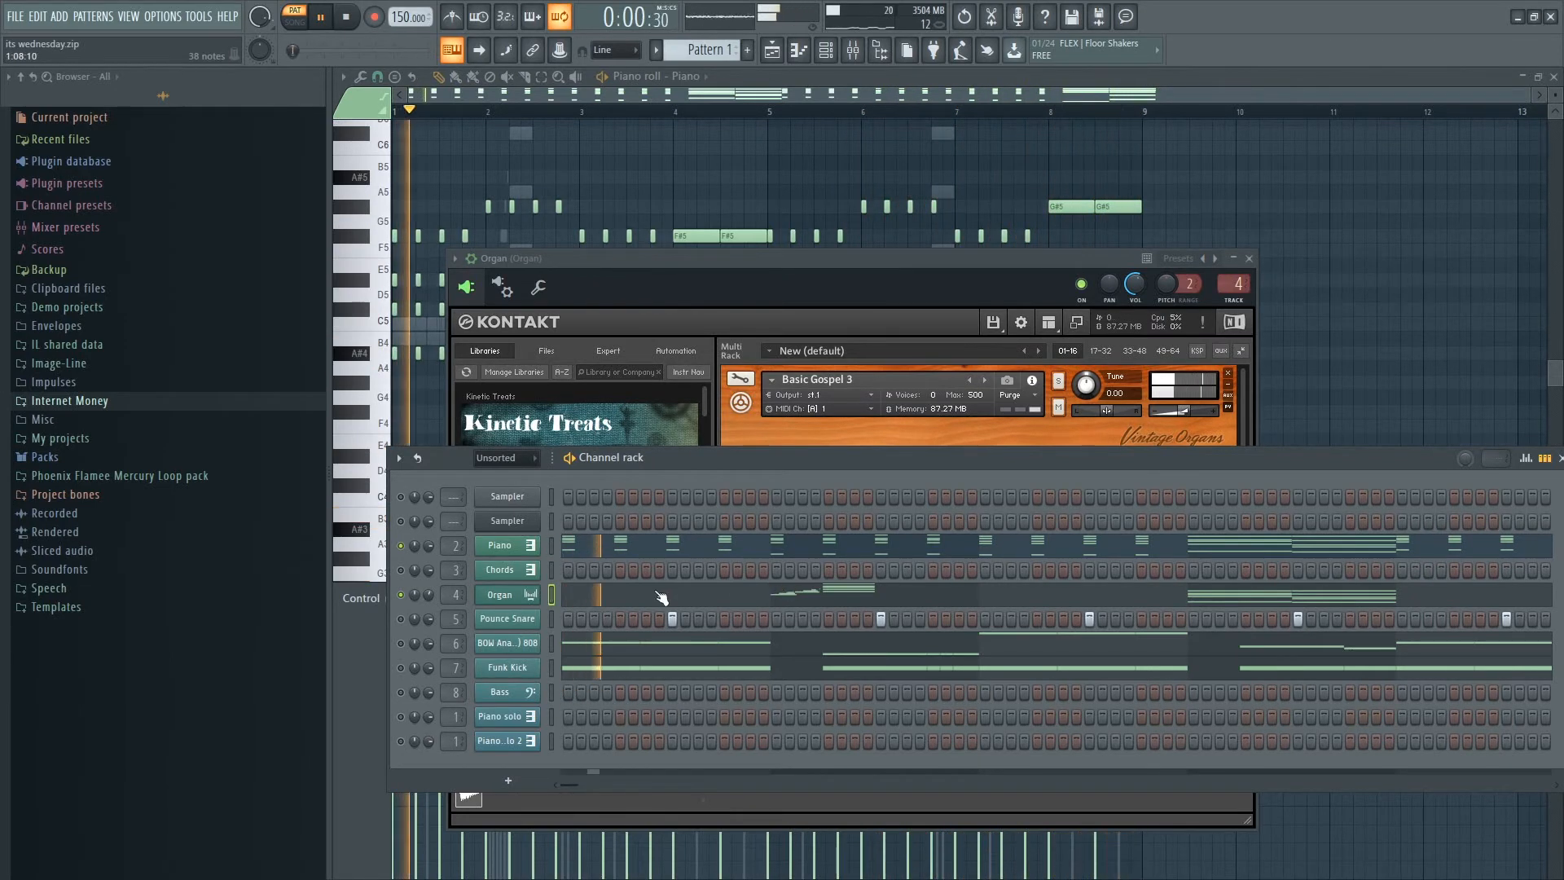
pyautogui.press('space')
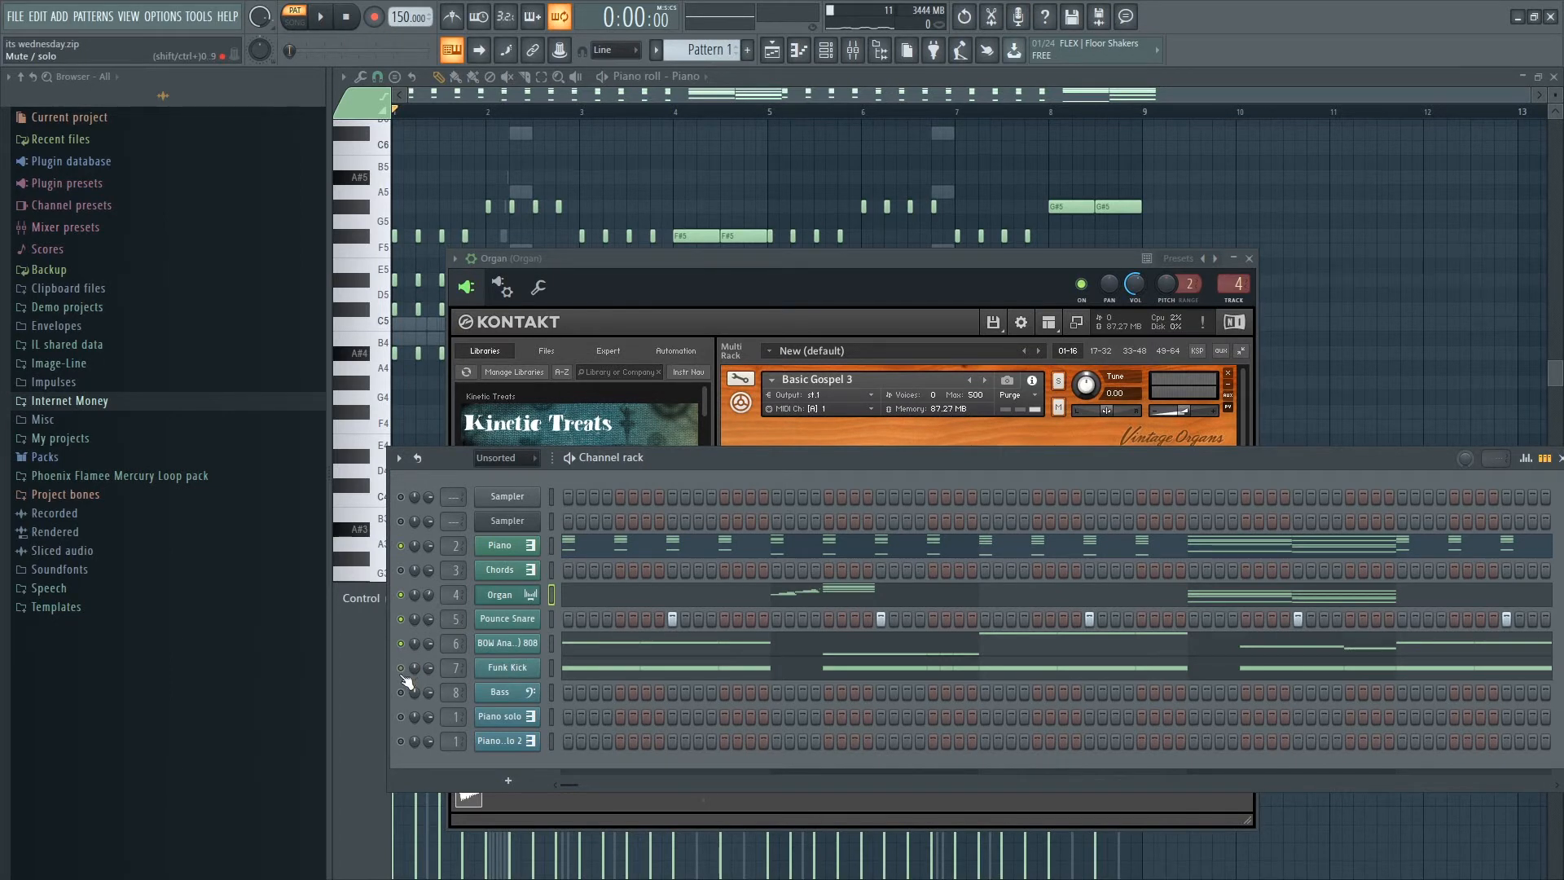
# Examine the channel settings of the Funk Kick, BOW Analog (C) 808 and Pounce Snare
pyautogui.click(506, 667)
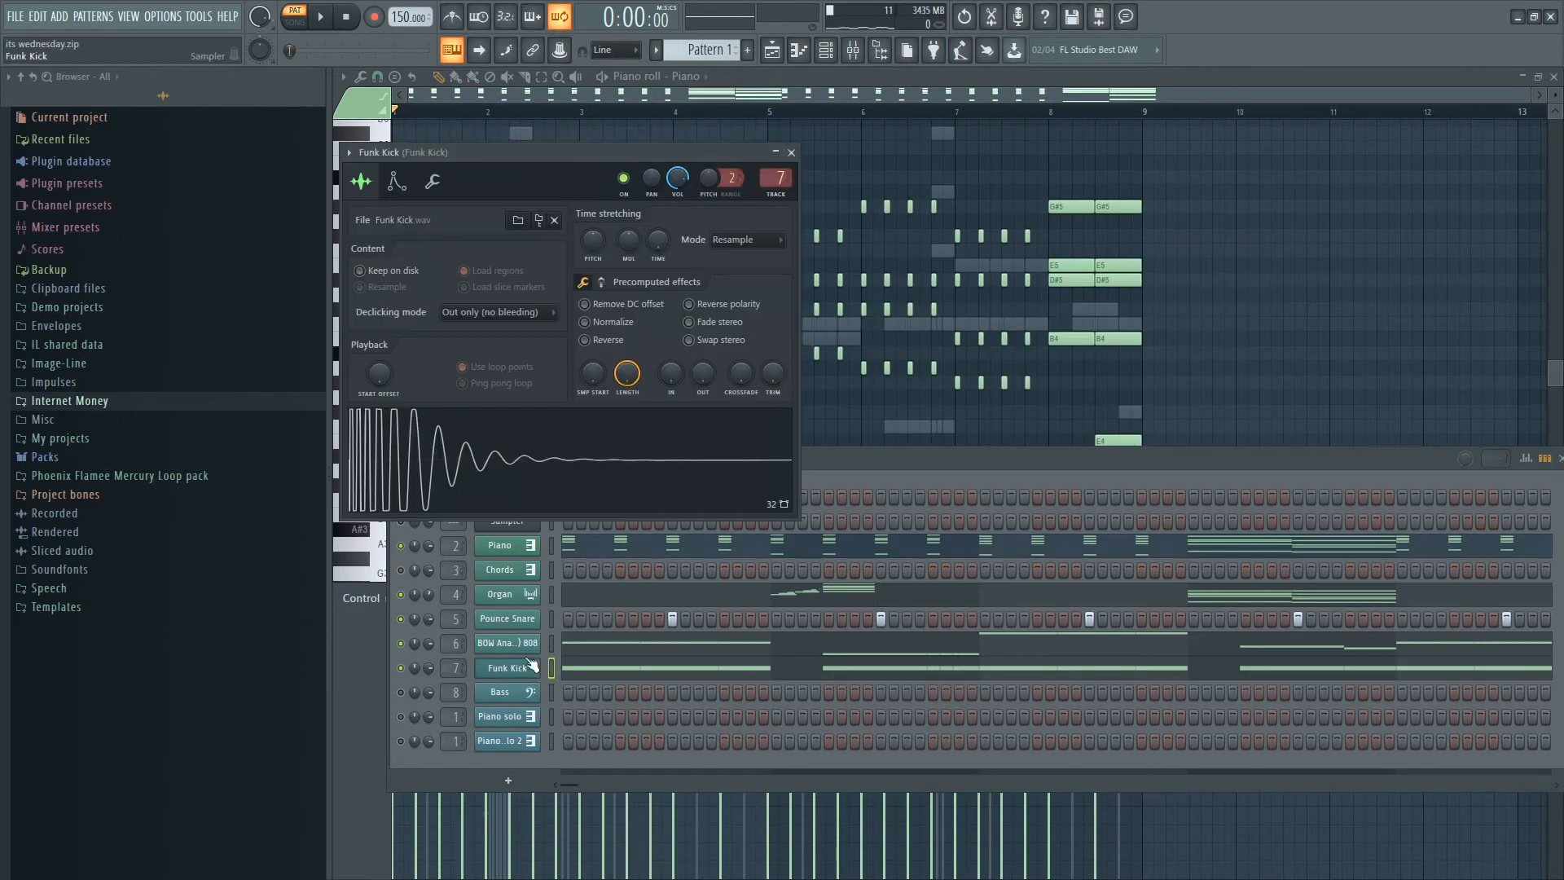
pyautogui.click(528, 648)
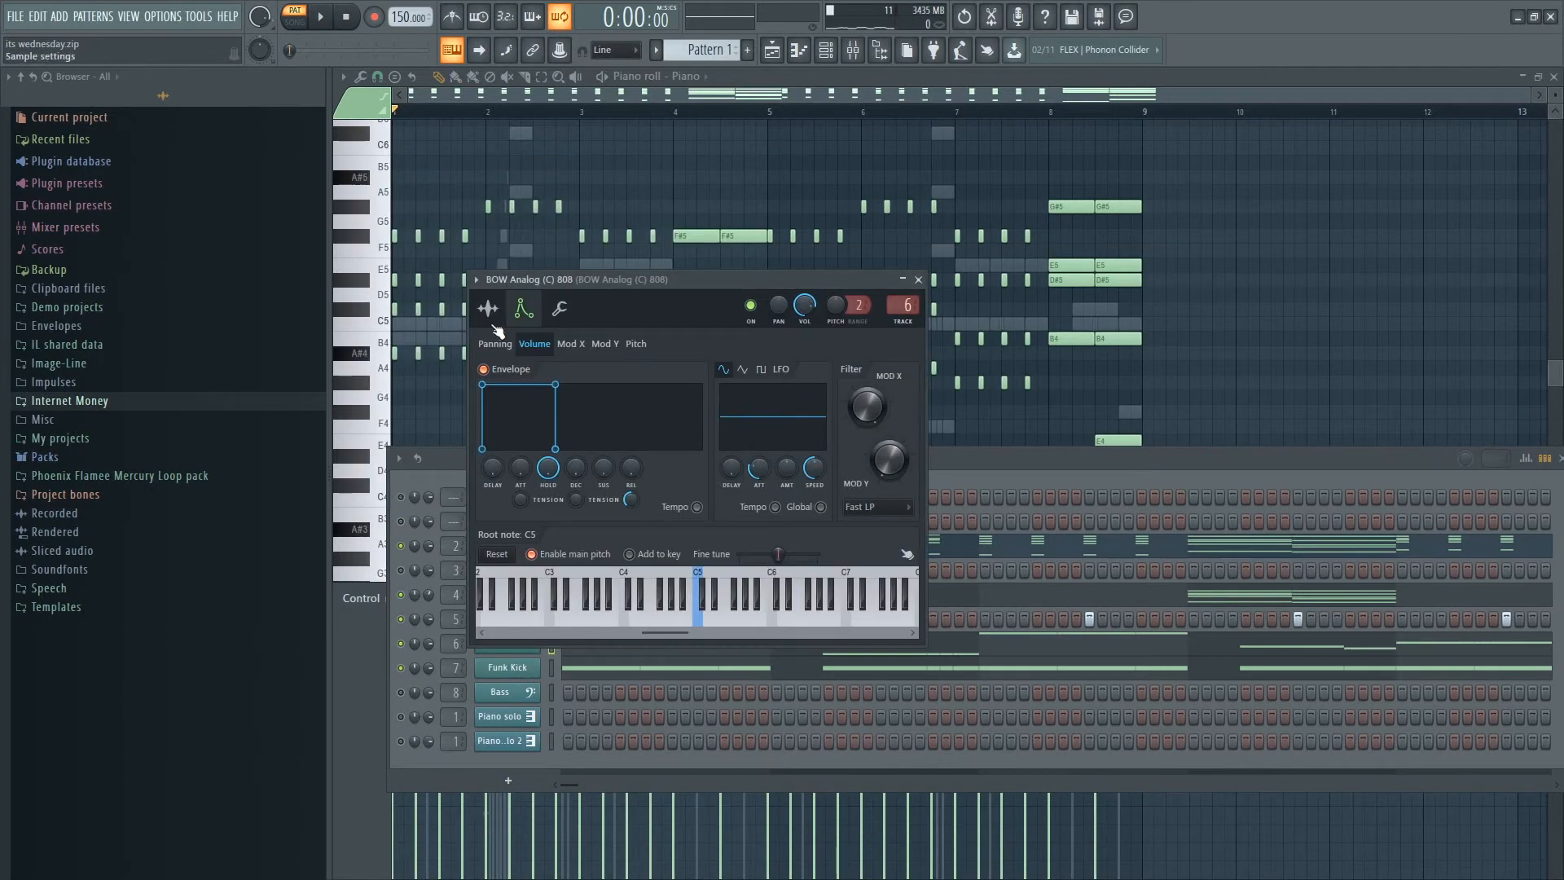
pyautogui.click(919, 281)
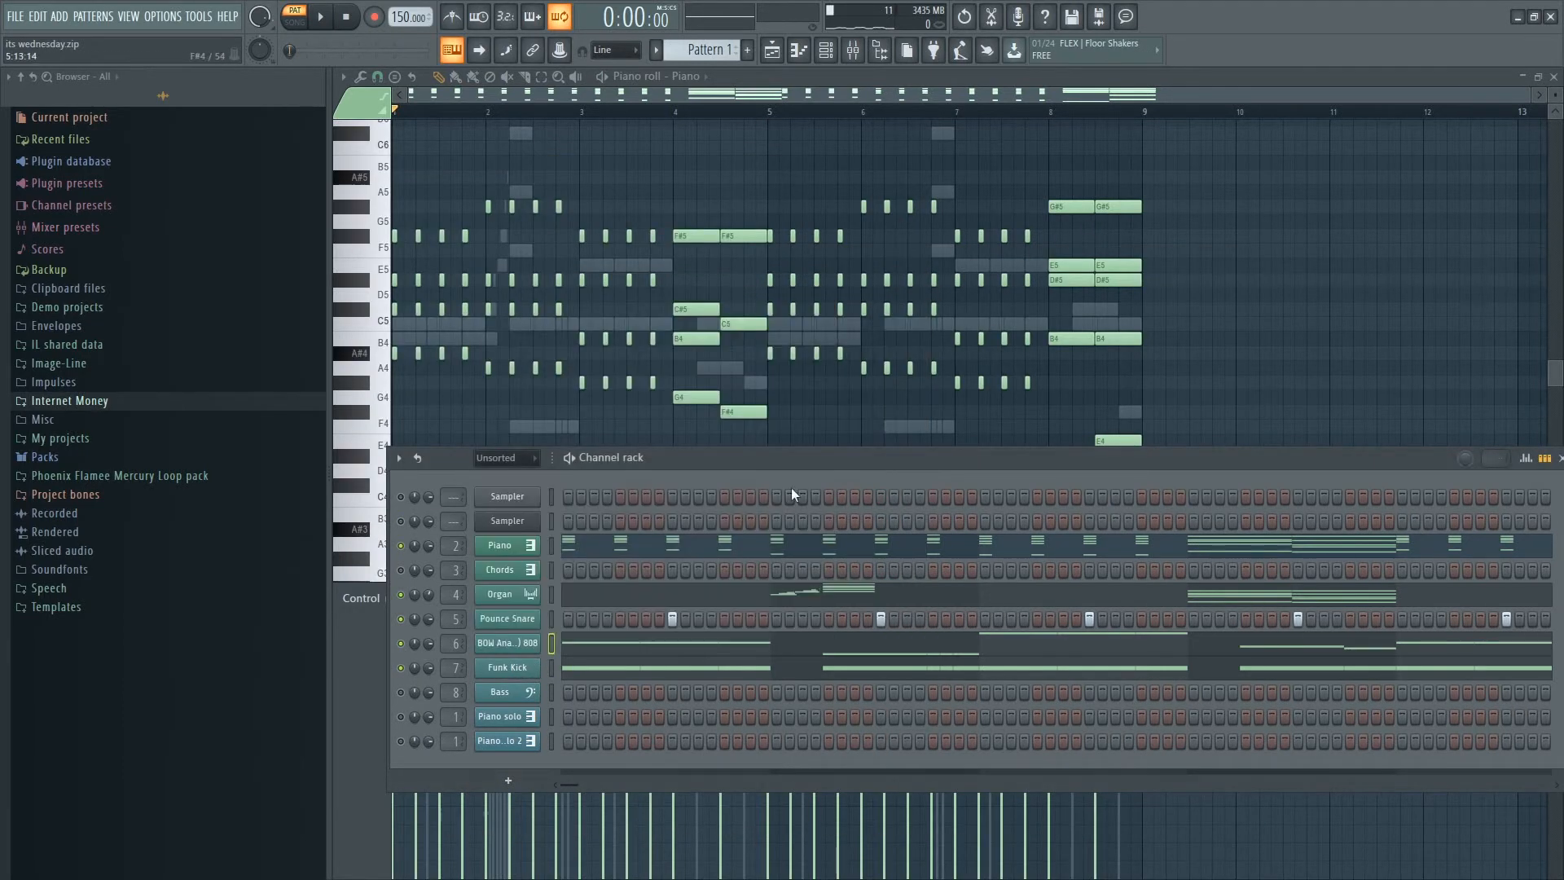
pyautogui.click(537, 624)
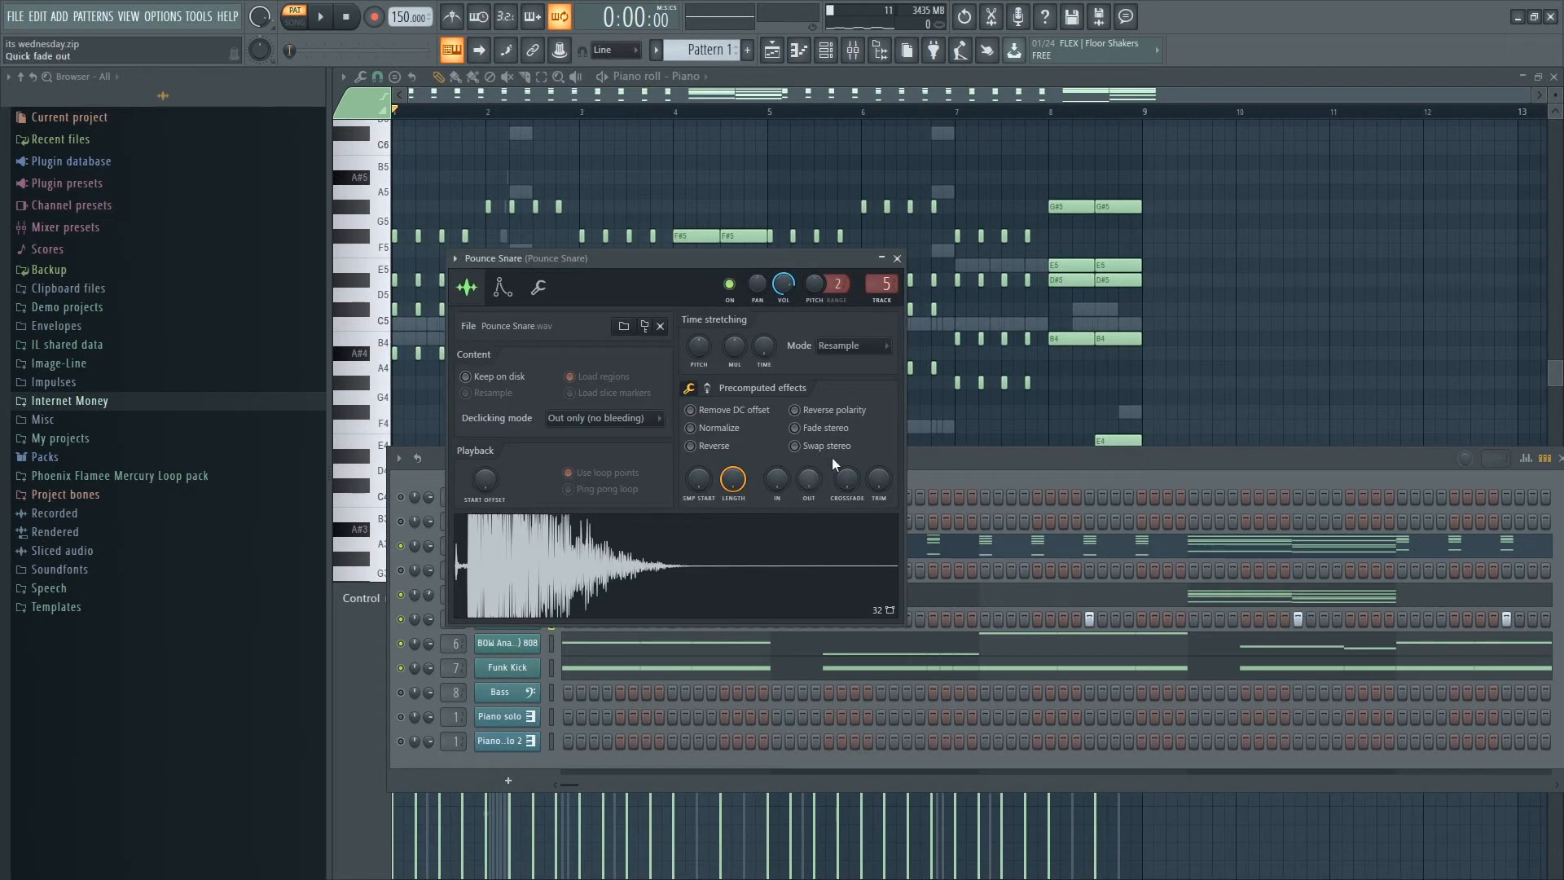
pyautogui.click(963, 458)
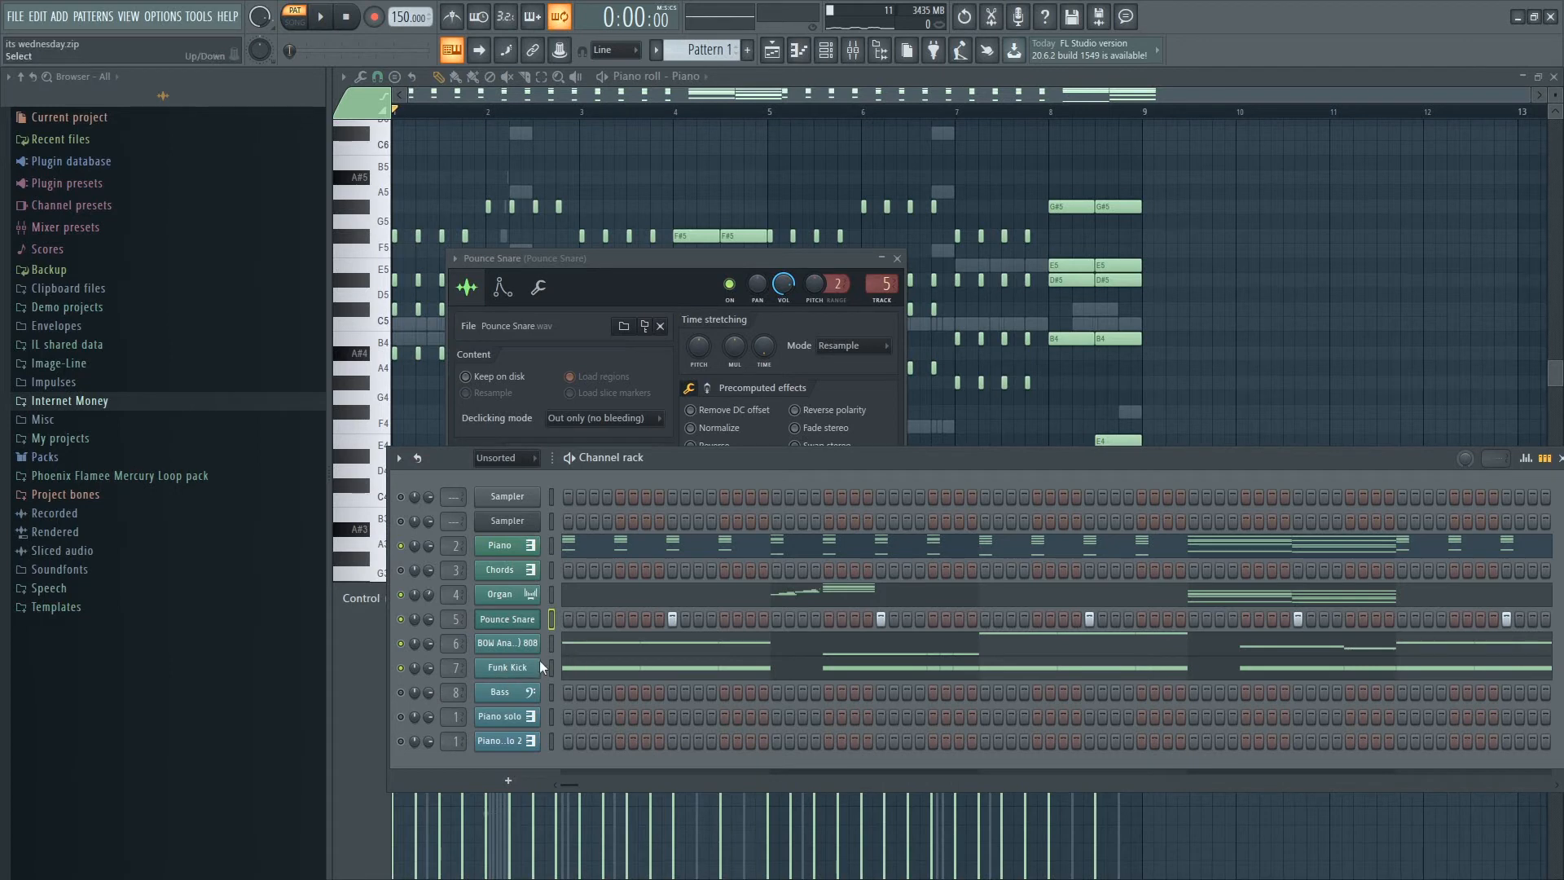
# Play Pattern 1 with the drums and 808, viewing the BOW Analog (C) 808 notes in the piano roll
pyautogui.press('space')
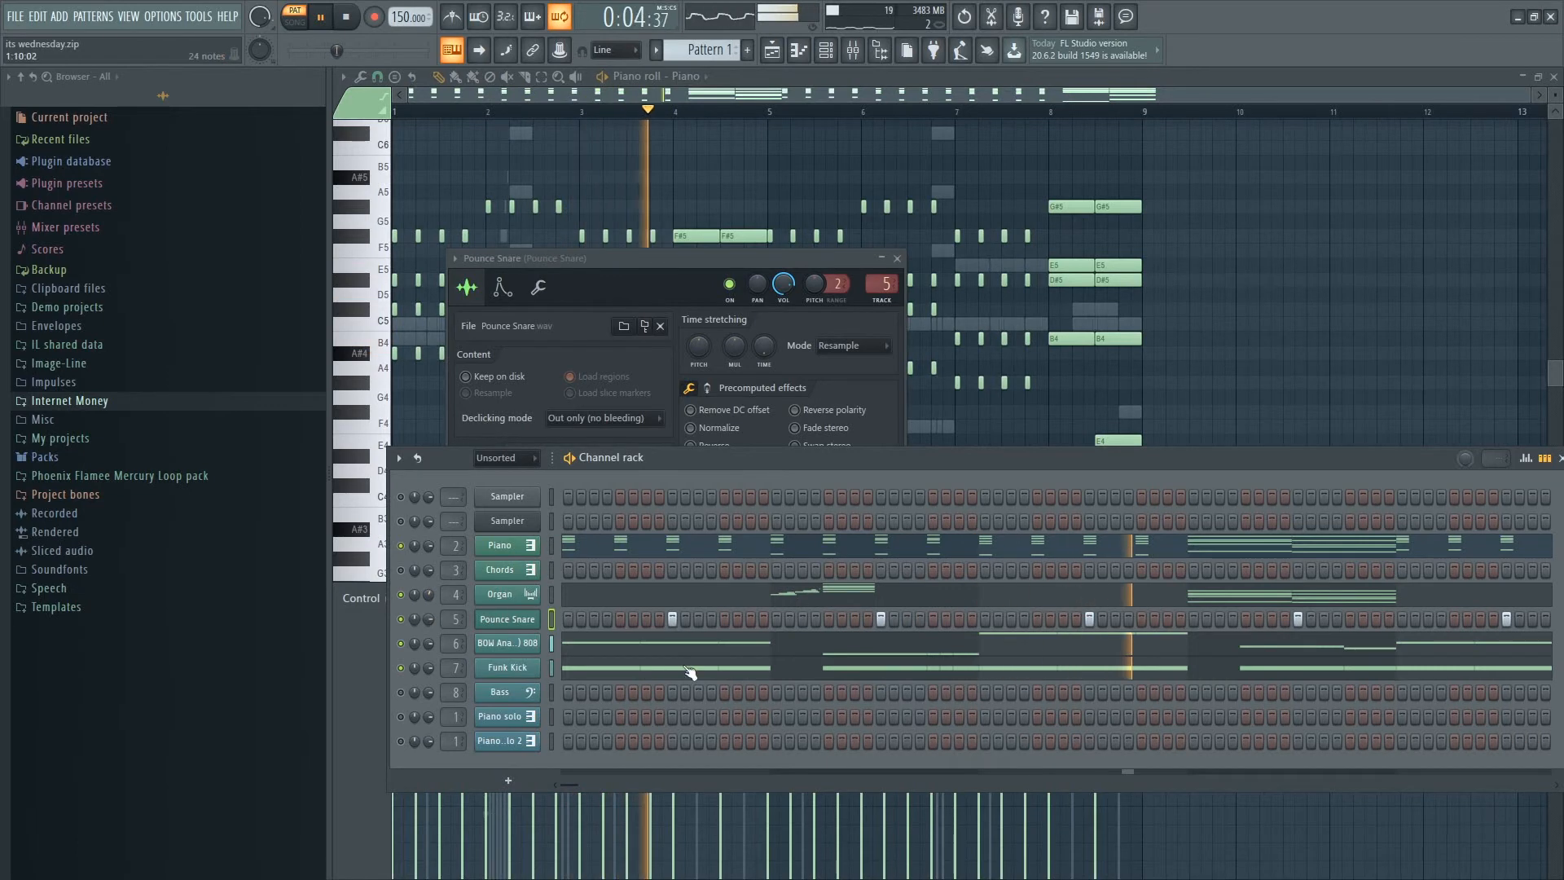
pyautogui.click(882, 645)
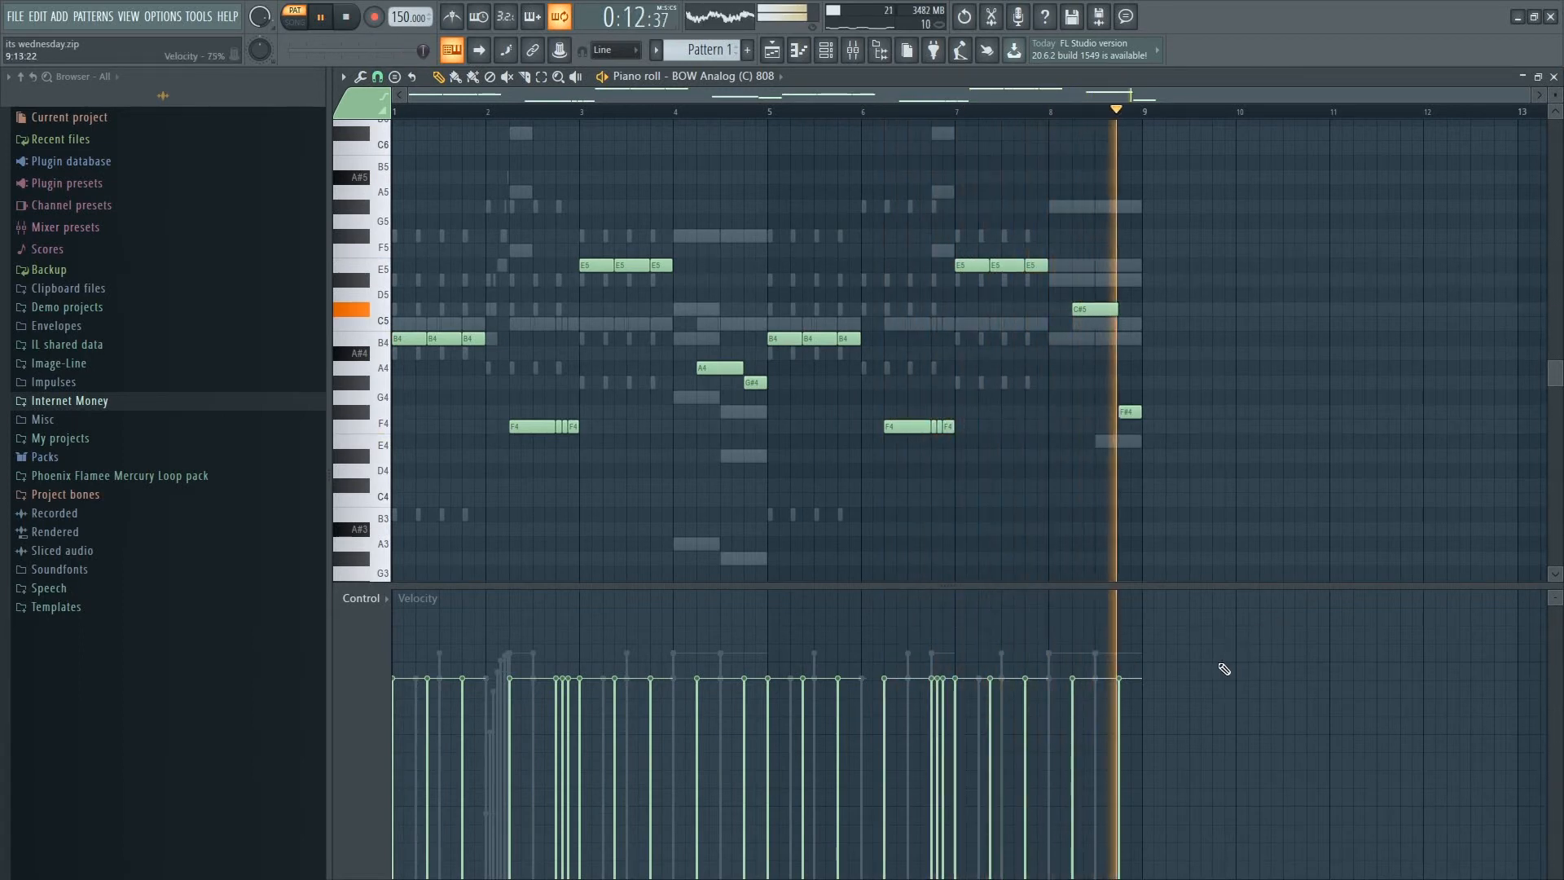
pyautogui.press('space')
# Bring up the channel rack, move it higher, and switch to Pattern 2
pyautogui.click(837, 49)
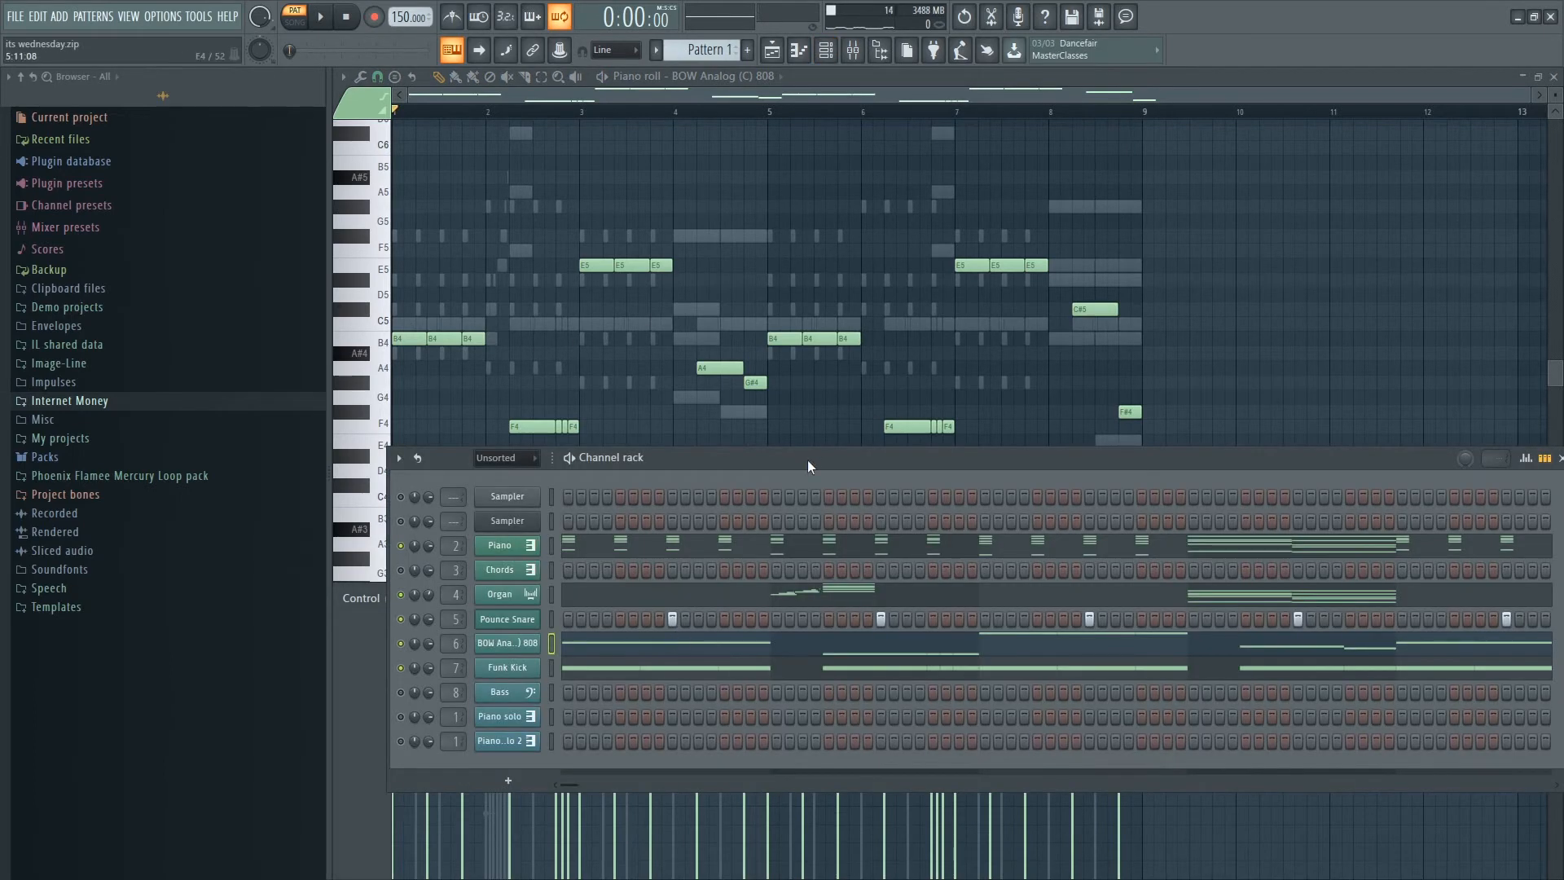
pyautogui.moveTo(809, 460); pyautogui.dragTo(824, 324)
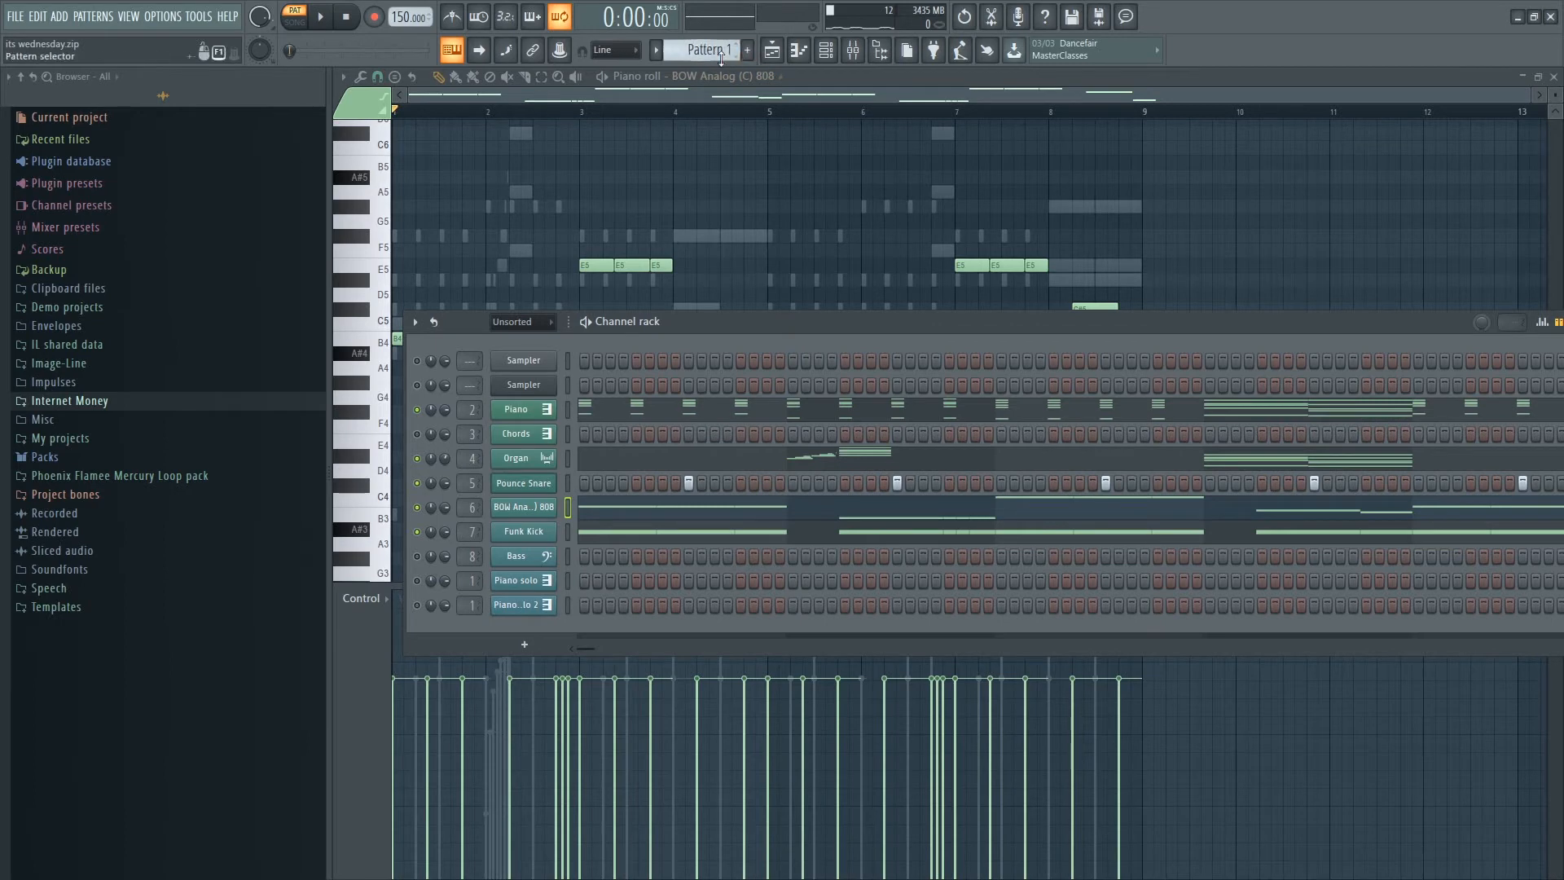
pyautogui.click(823, 51)
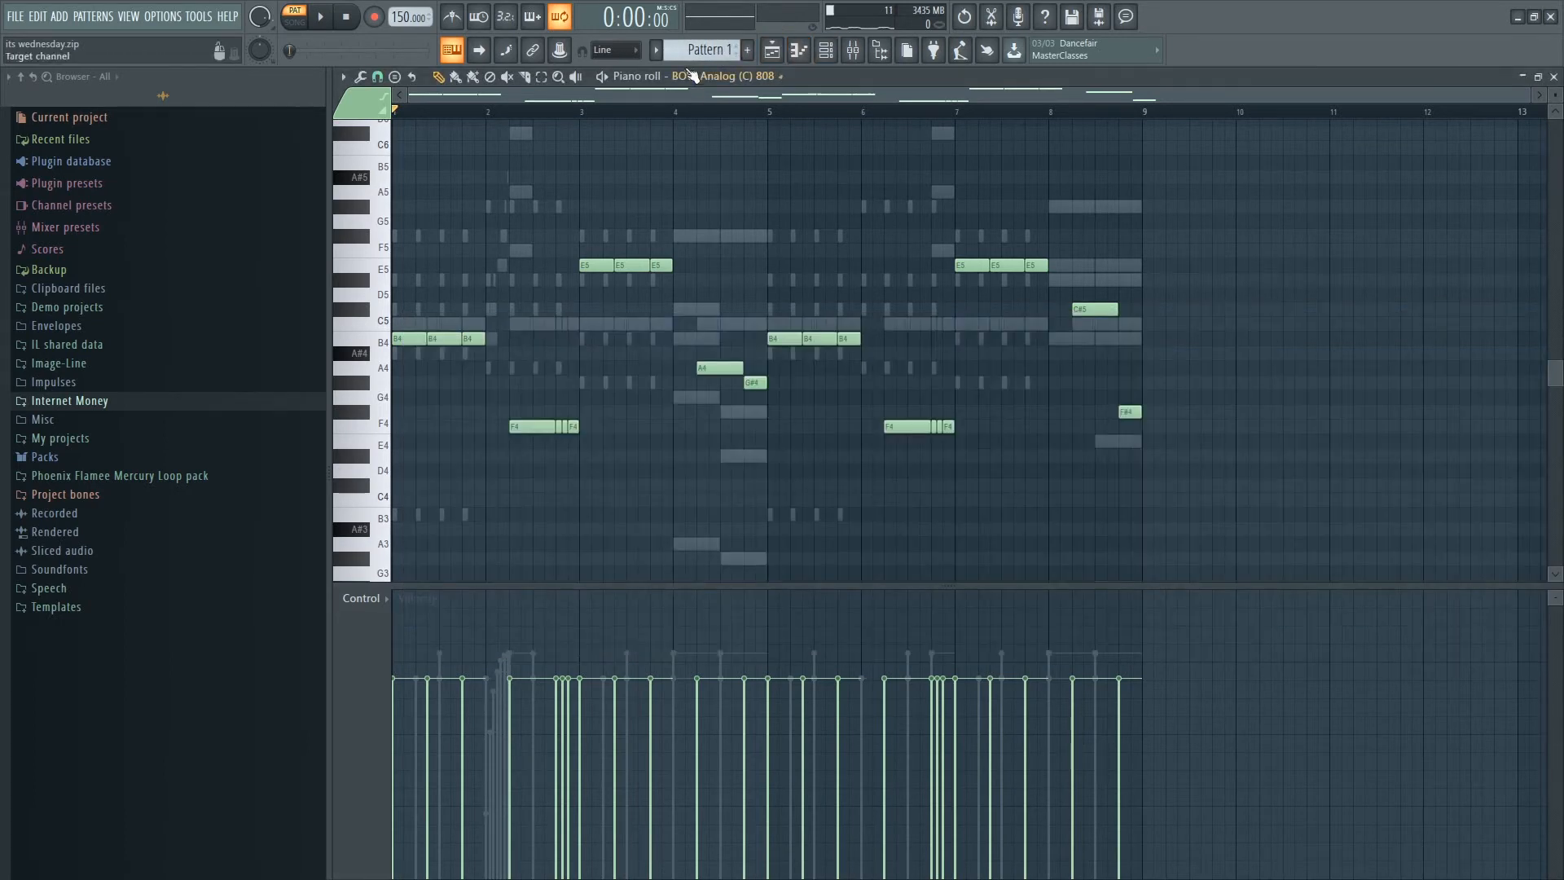
pyautogui.click(824, 50)
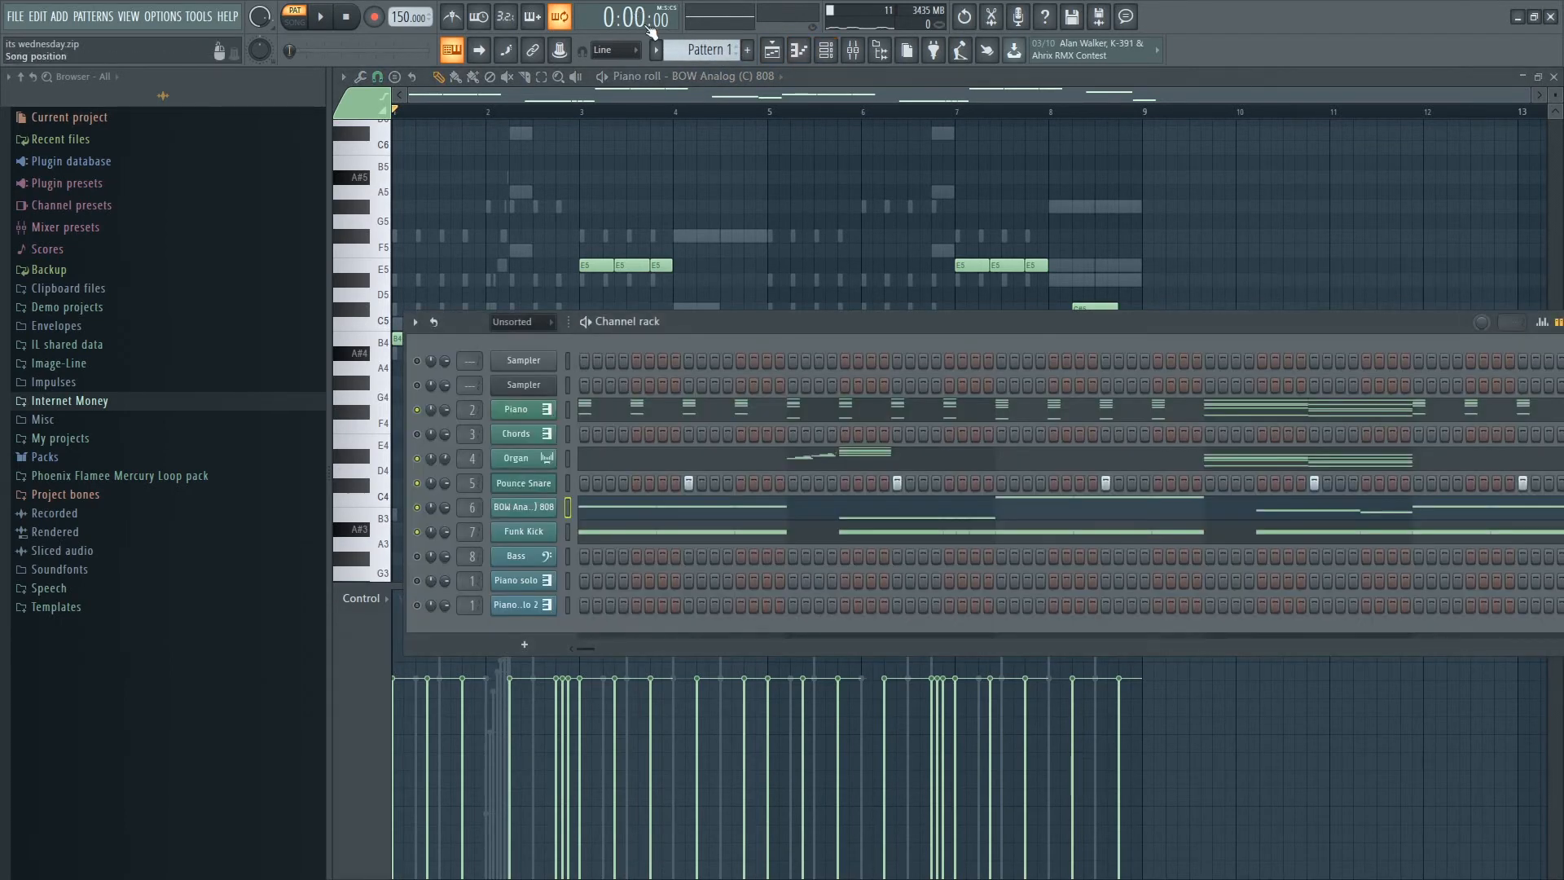
pyautogui.scroll(-1, 691, 47)
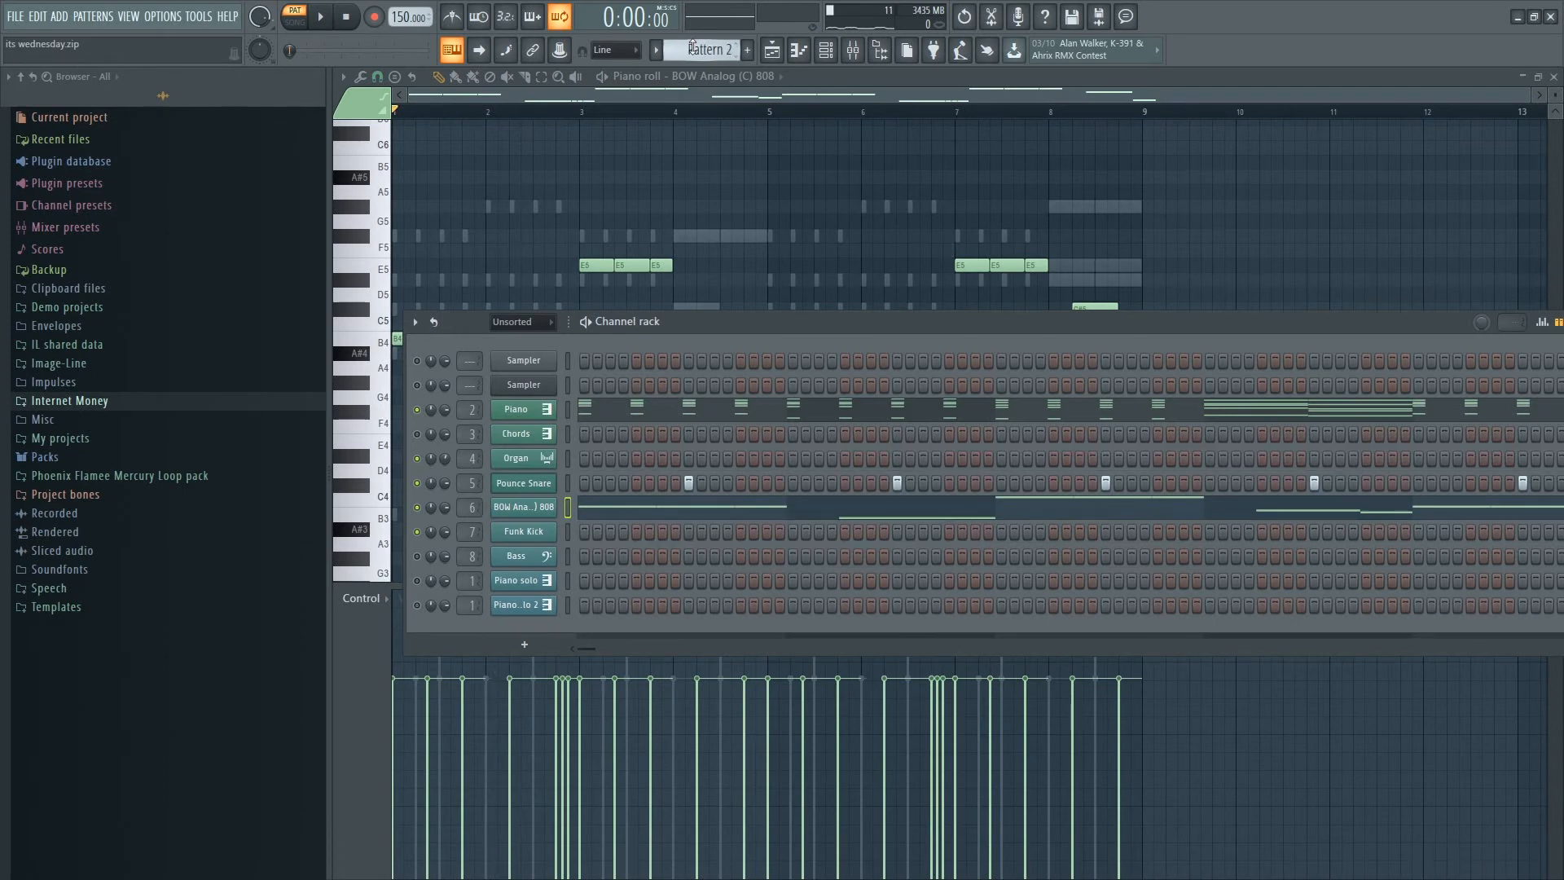
# Switch to Pattern 5, play it with the Piano solo channel unmuted, and view that channel's Arcade instrument during playback
pyautogui.scroll(-2, 693, 46)
pyautogui.scroll(-1, 691, 47)
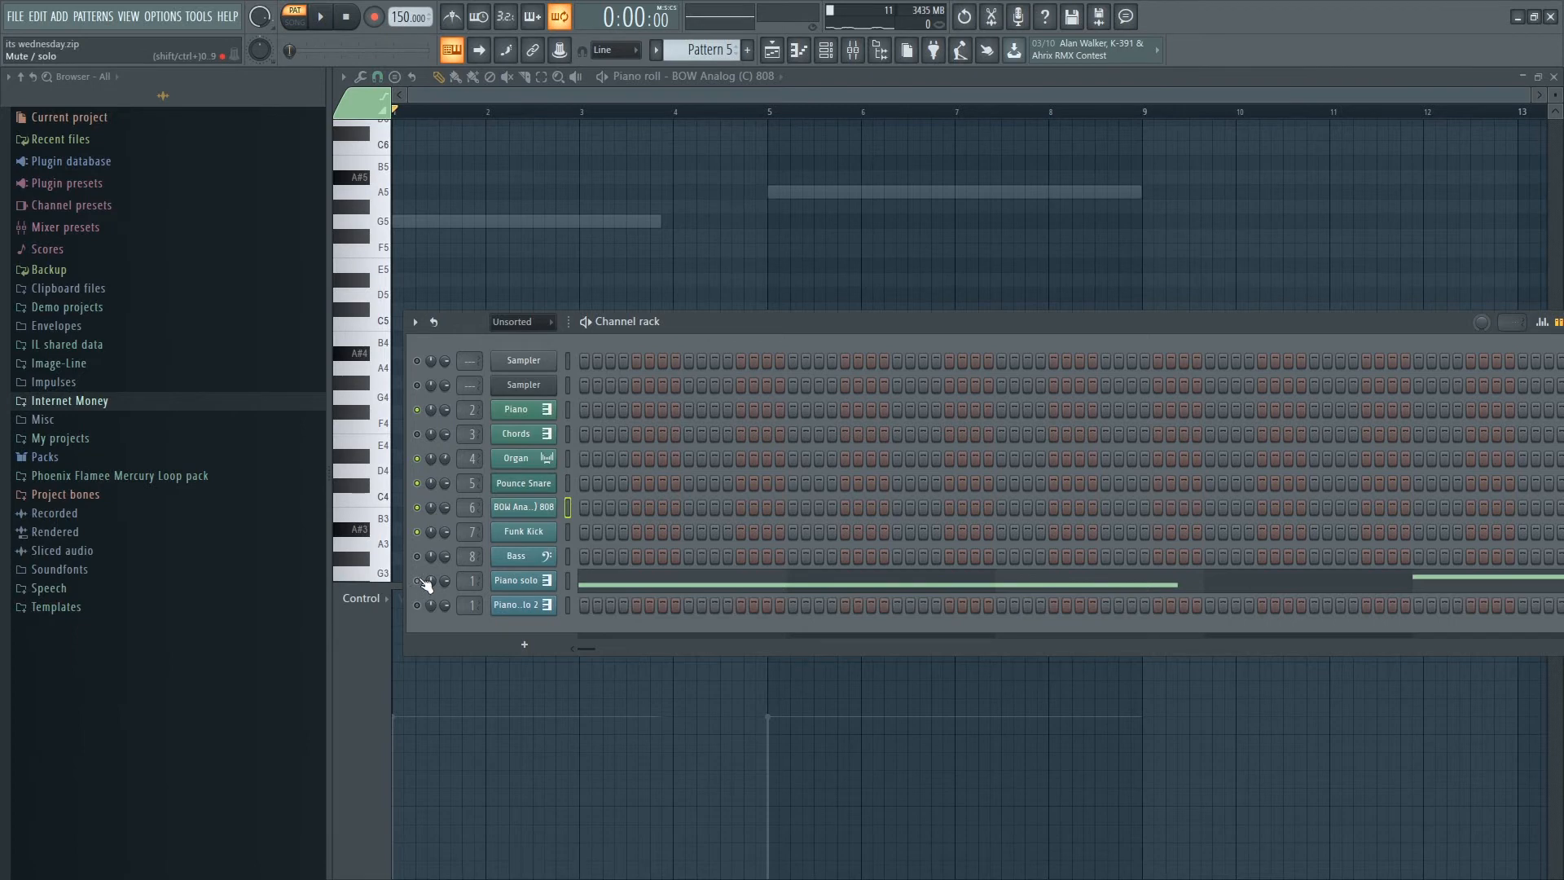
pyautogui.press('space')
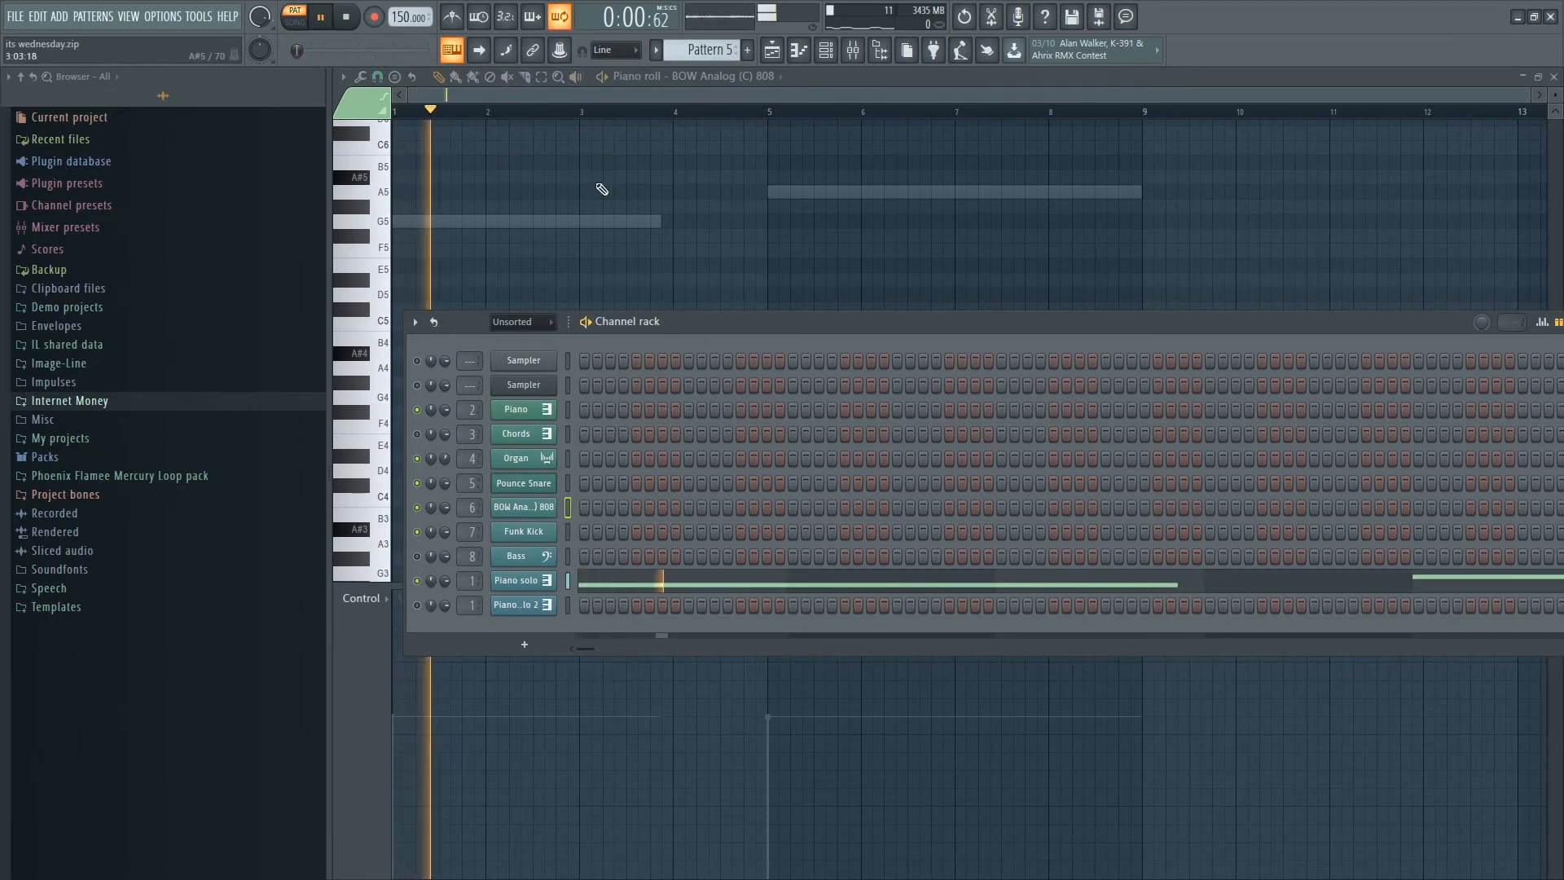
pyautogui.click(533, 584)
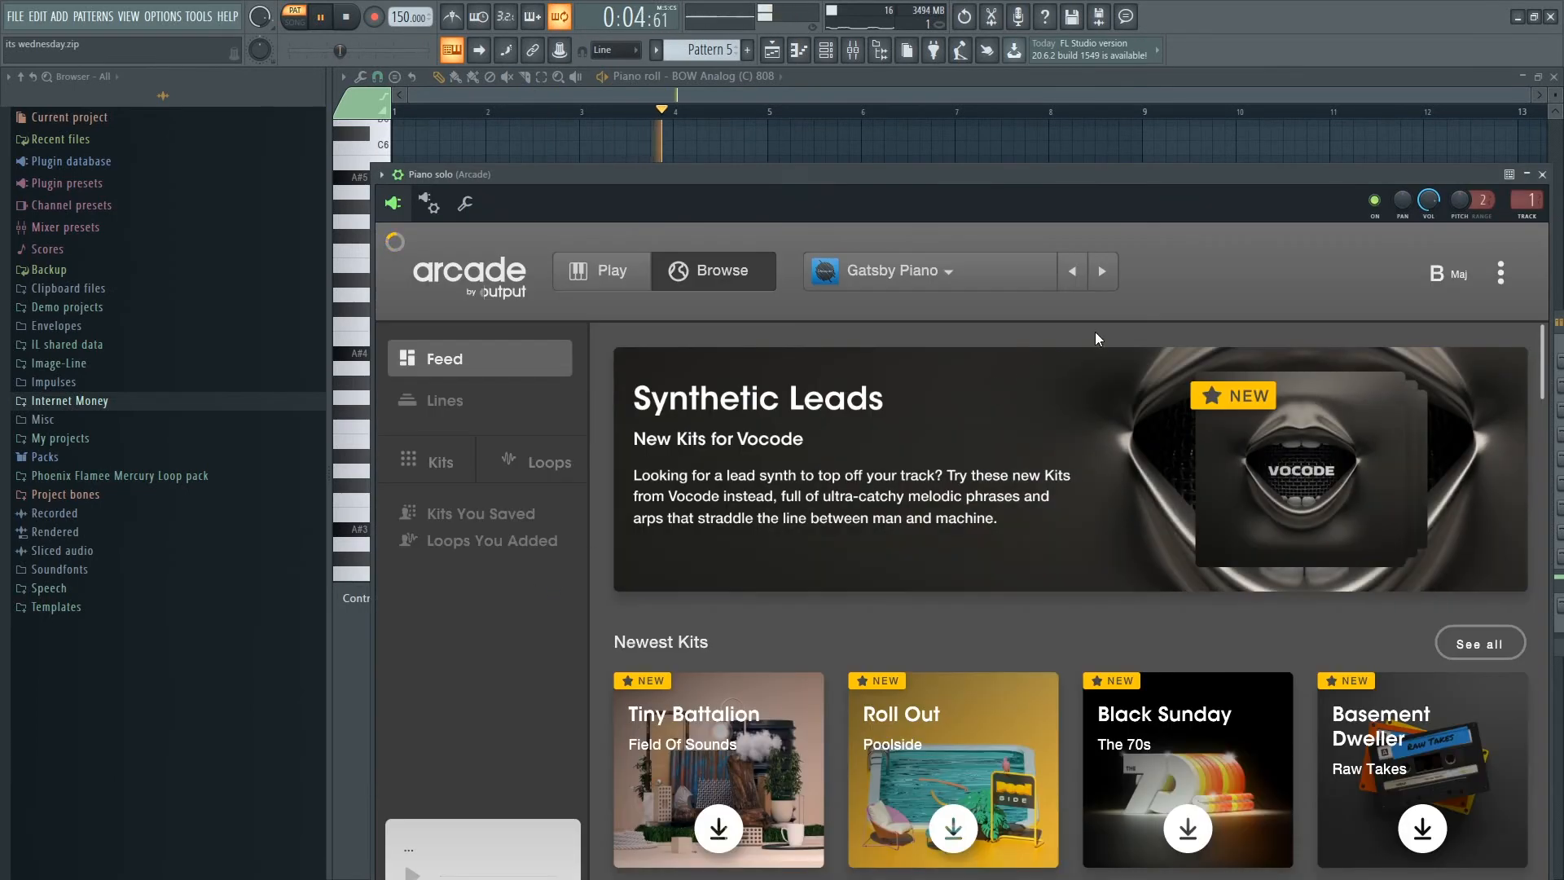
pyautogui.click(1542, 175)
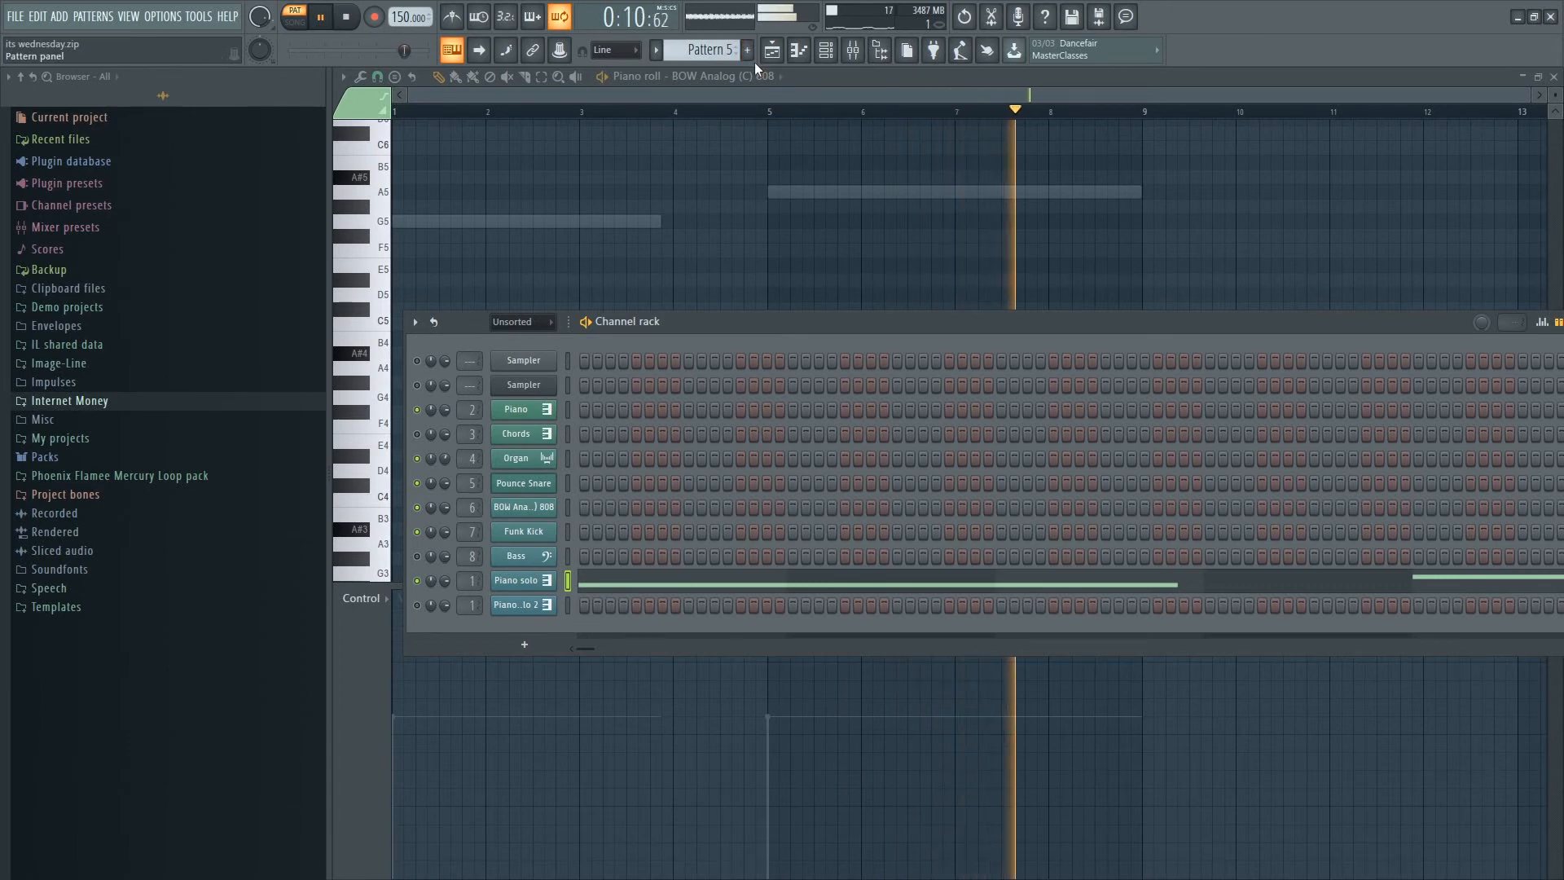
pyautogui.press('space')
# Play Pattern 6 with the second piano solo channel unmuted, and switch that channel's solo on and back off
pyautogui.scroll(-1, 704, 49)
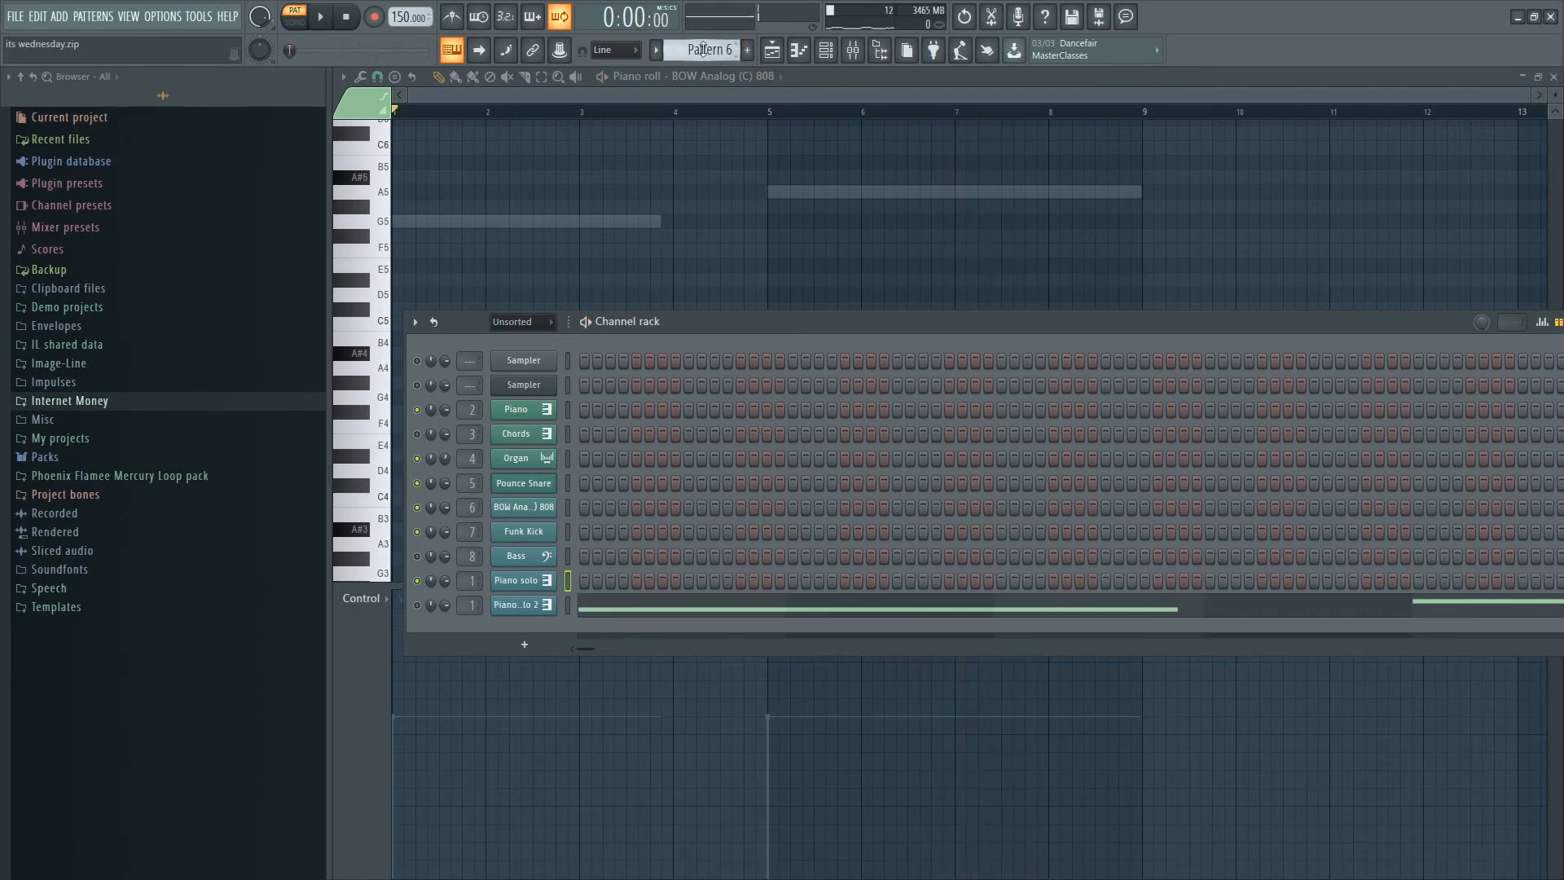
pyautogui.press('space')
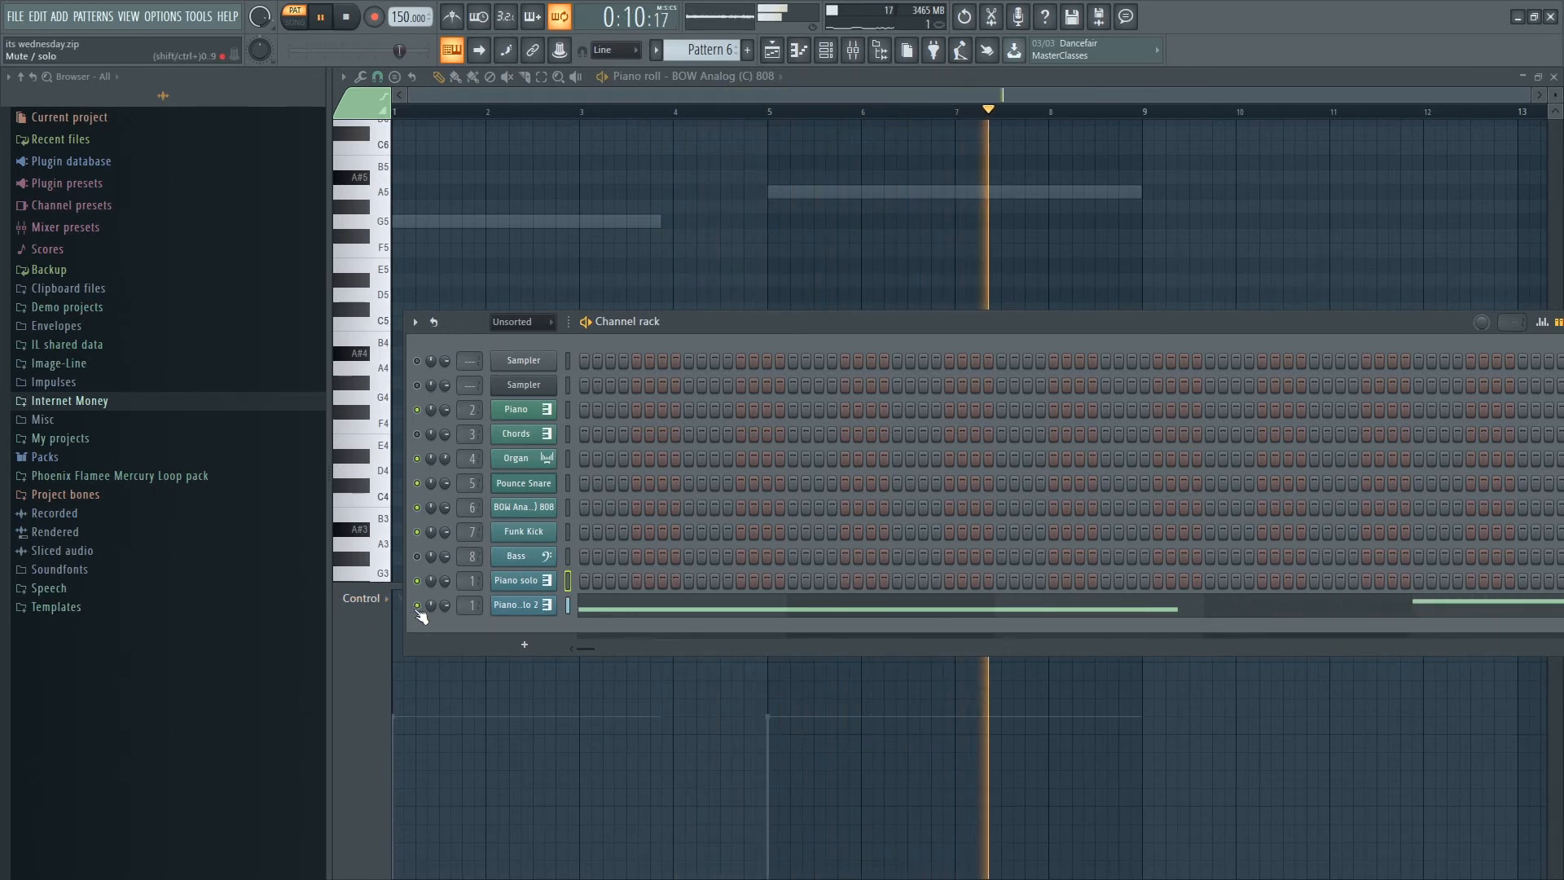
pyautogui.rightClick(420, 607)
pyautogui.click(441, 617)
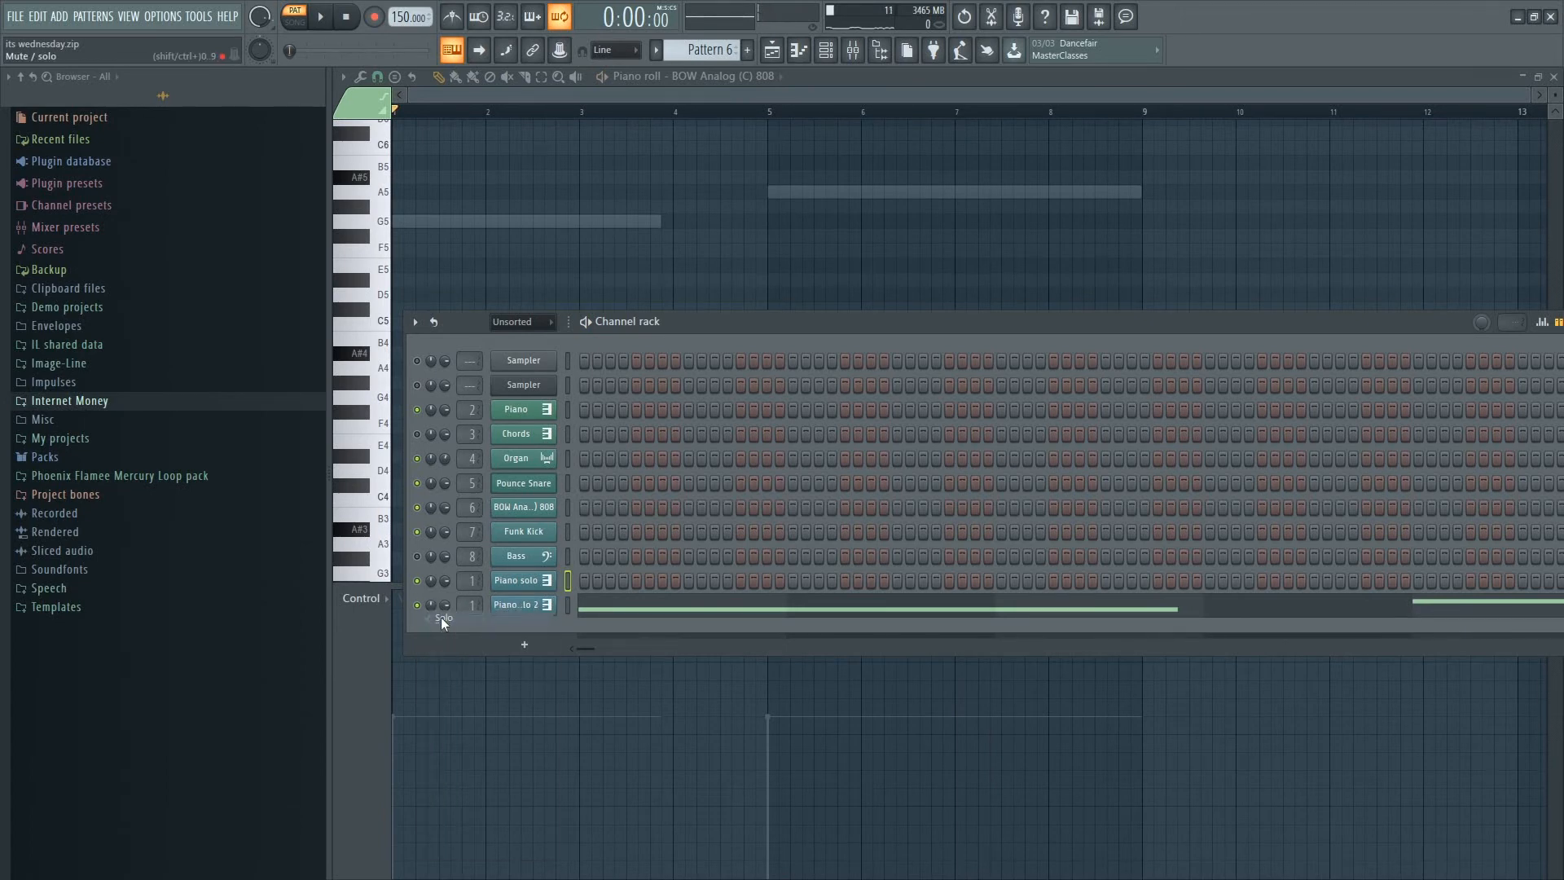
pyautogui.rightClick(426, 607)
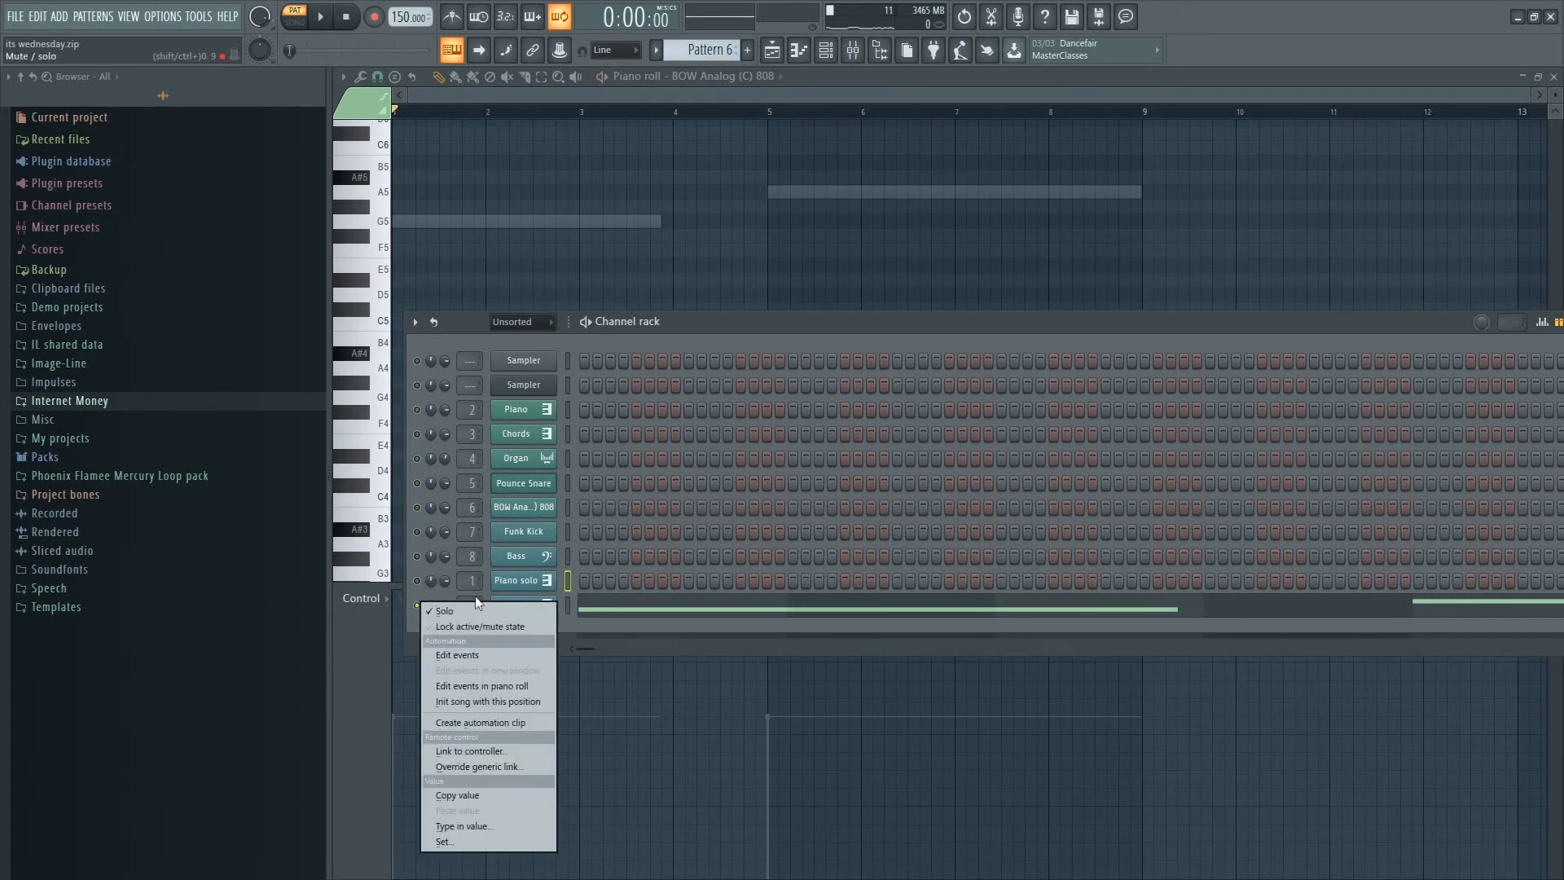
pyautogui.click(446, 611)
# Look over the mixer and the full playlist arrangement, and briefly play the arrangement in Song mode from the start
pyautogui.click(853, 51)
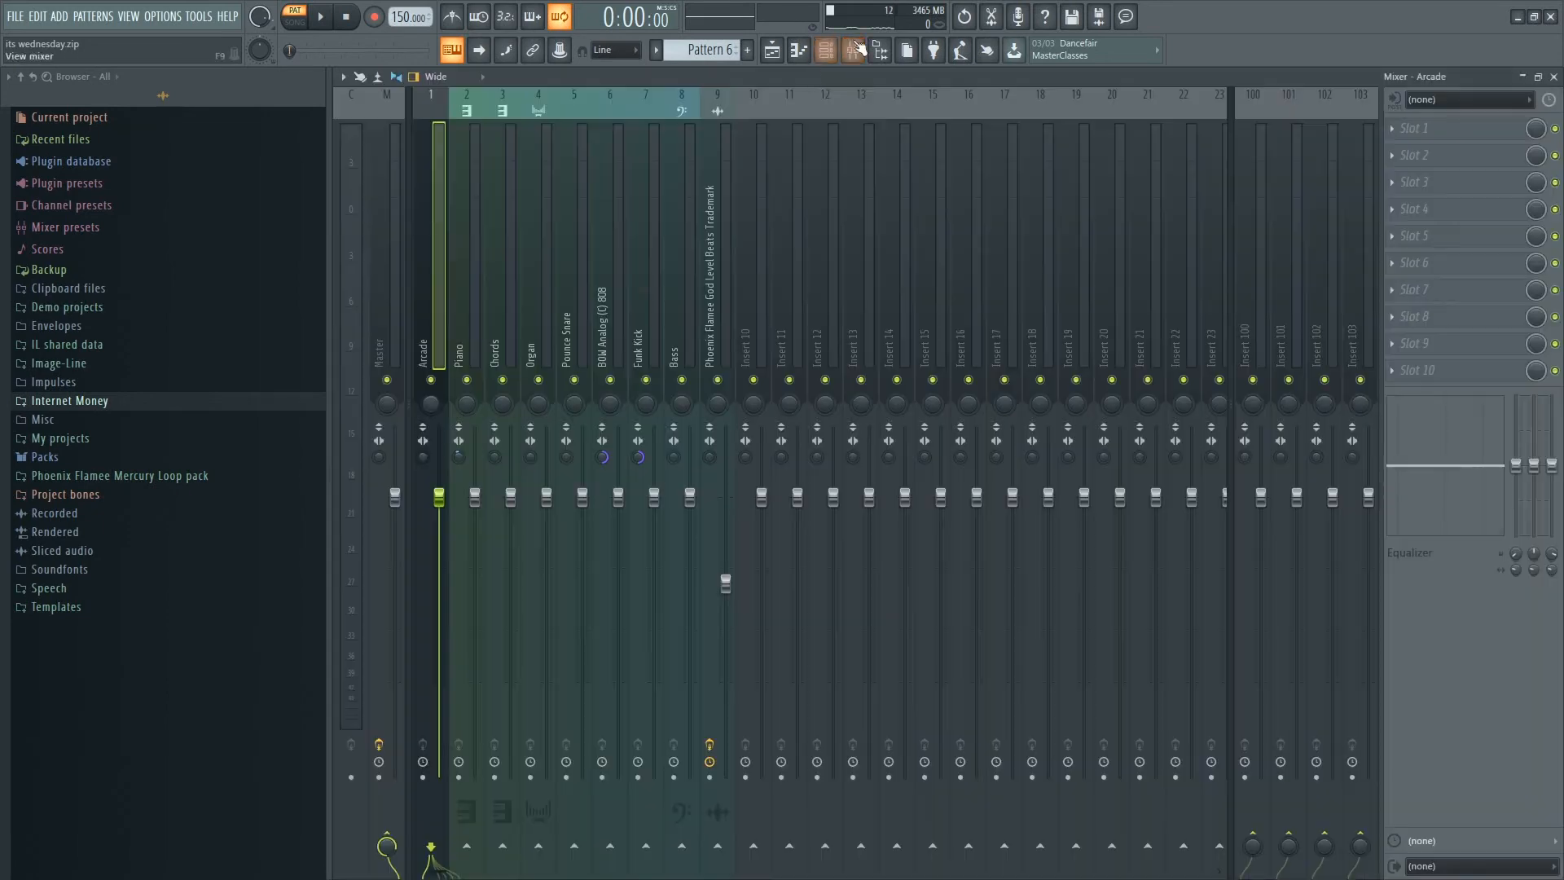
pyautogui.click(772, 51)
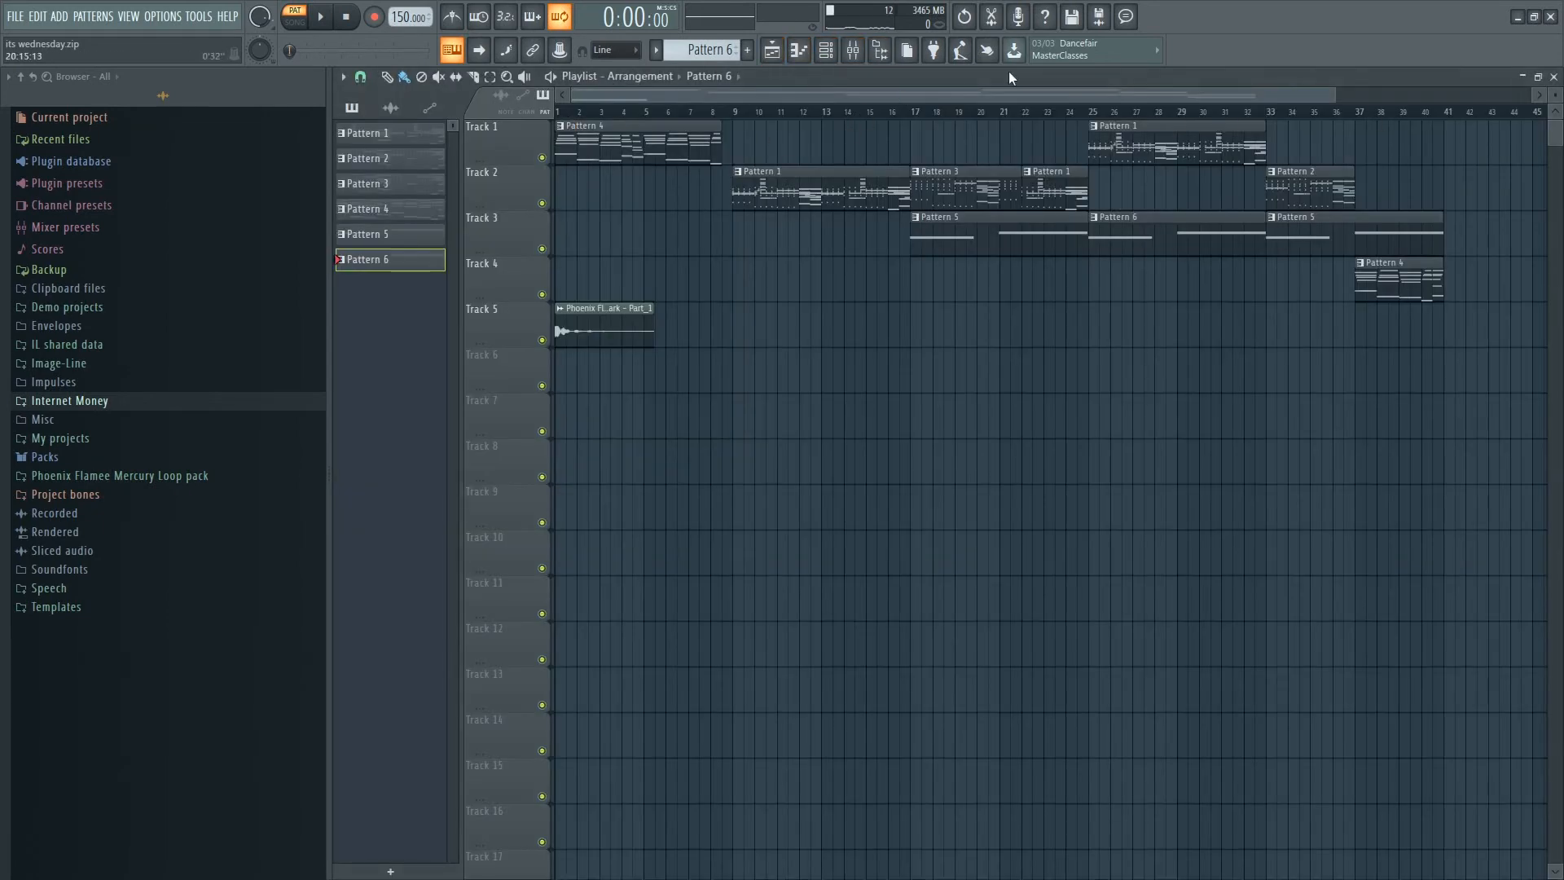
pyautogui.moveTo(1333, 91); pyautogui.dragTo(1558, 54)
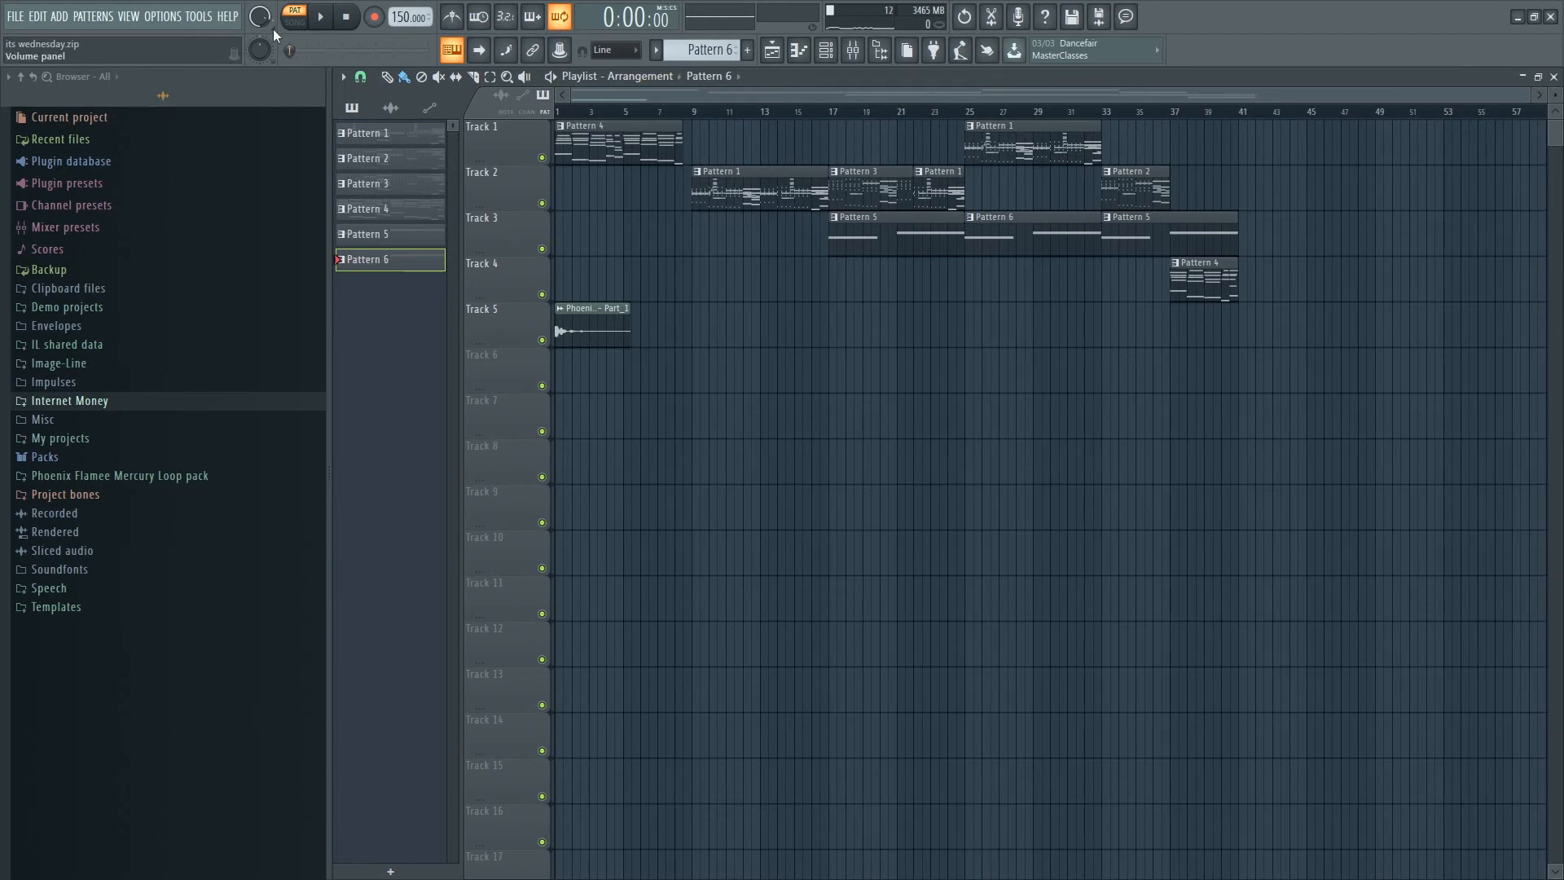
pyautogui.click(323, 20)
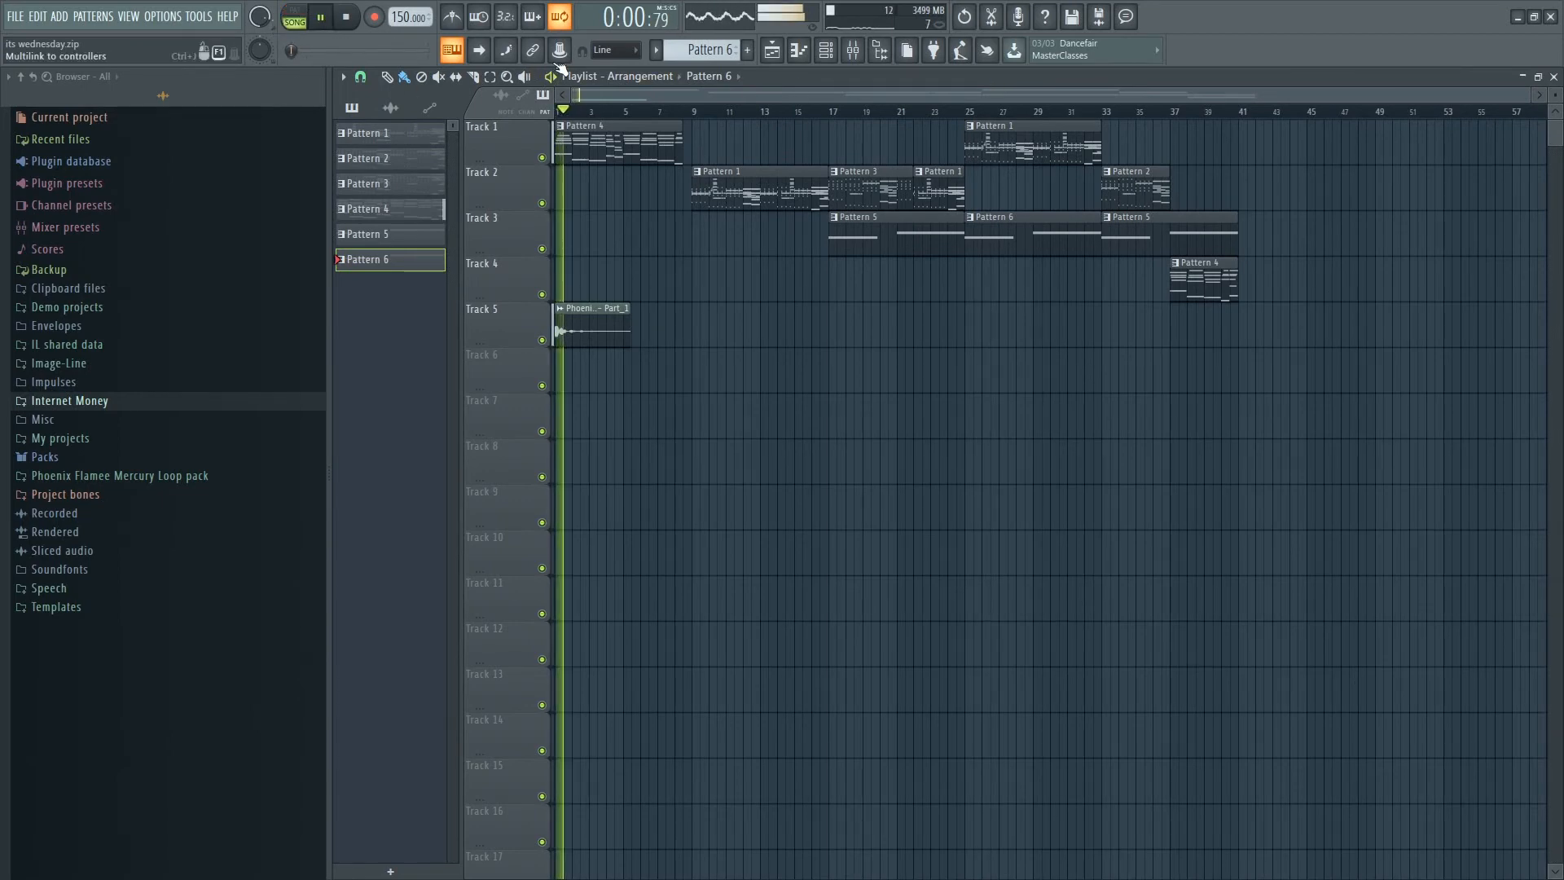
pyautogui.press('space')
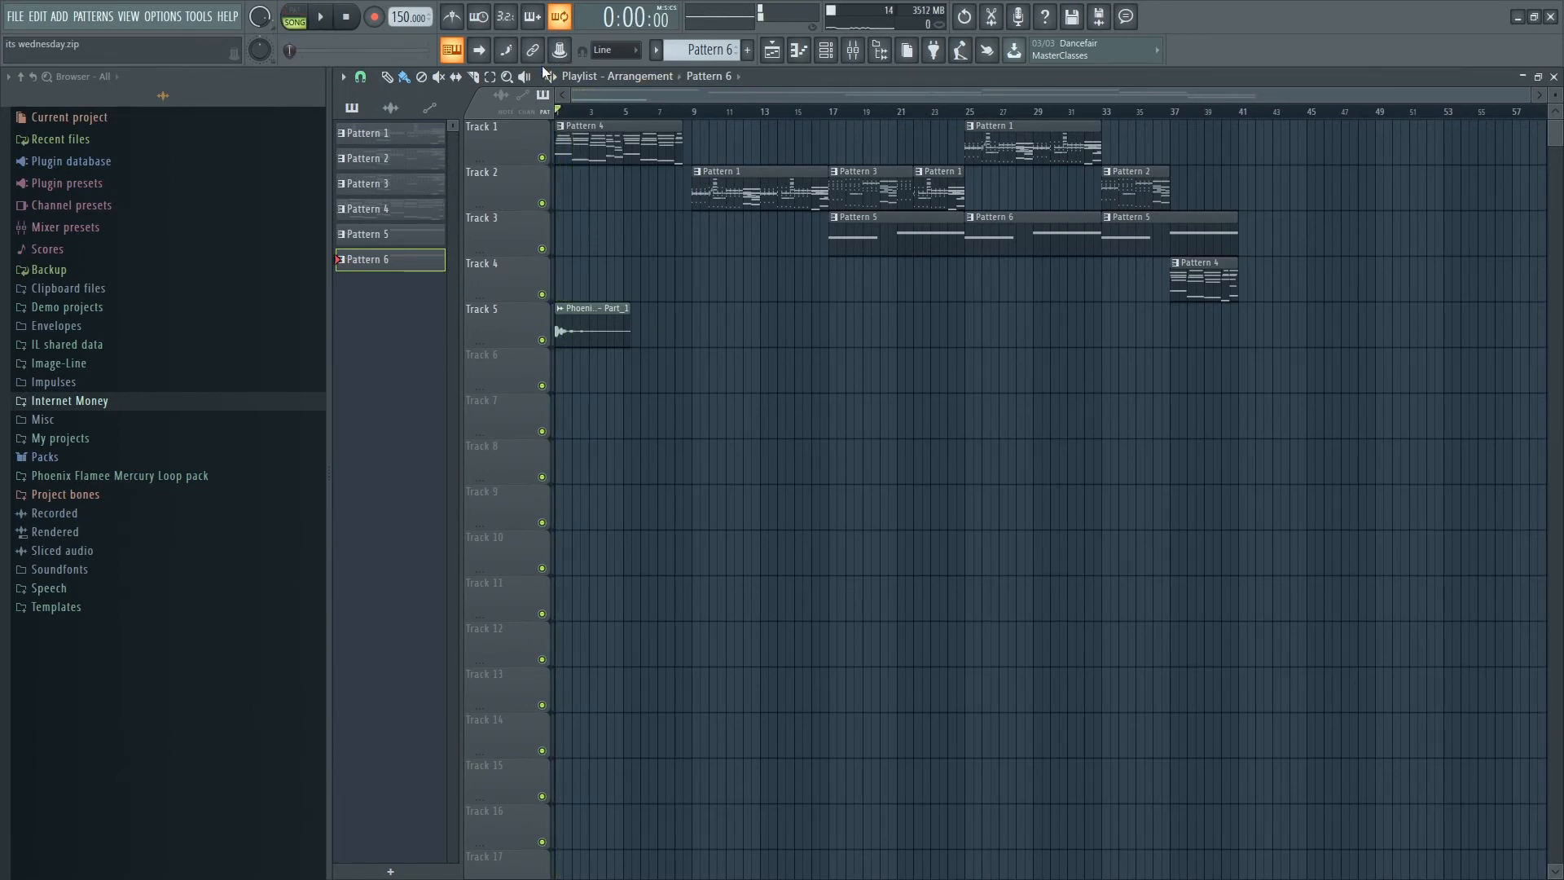